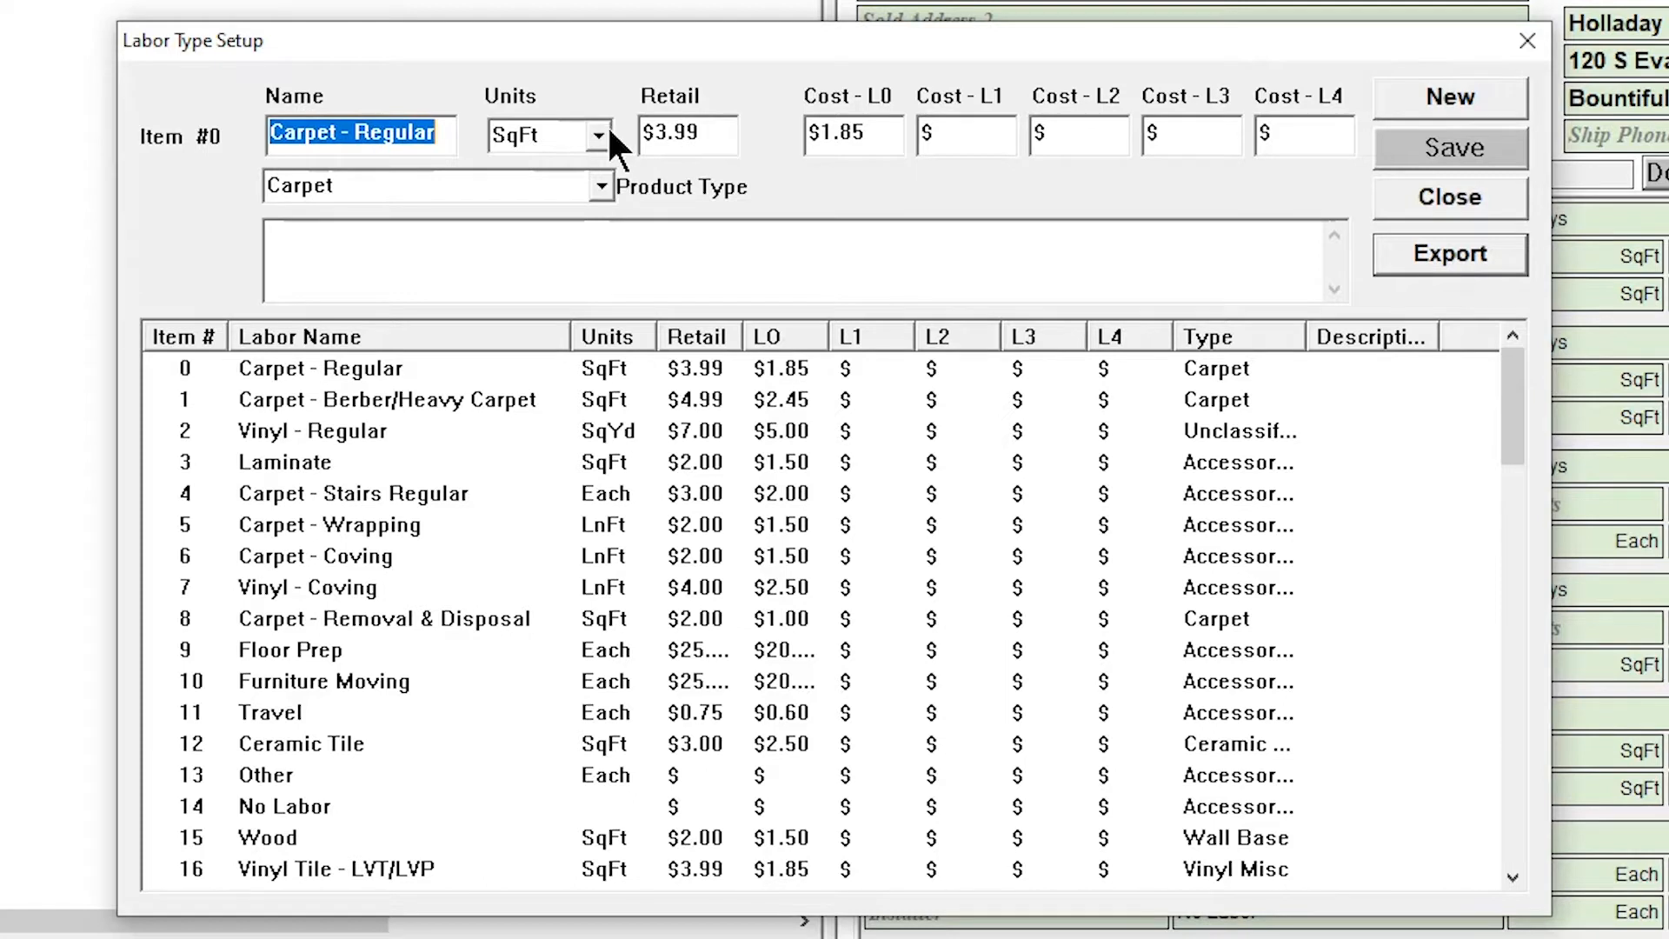
Examine the unit options for the Carpet - Regular labor item and look through the details of other labor items
{"action": "left_click", "coordinate": [600, 135]}
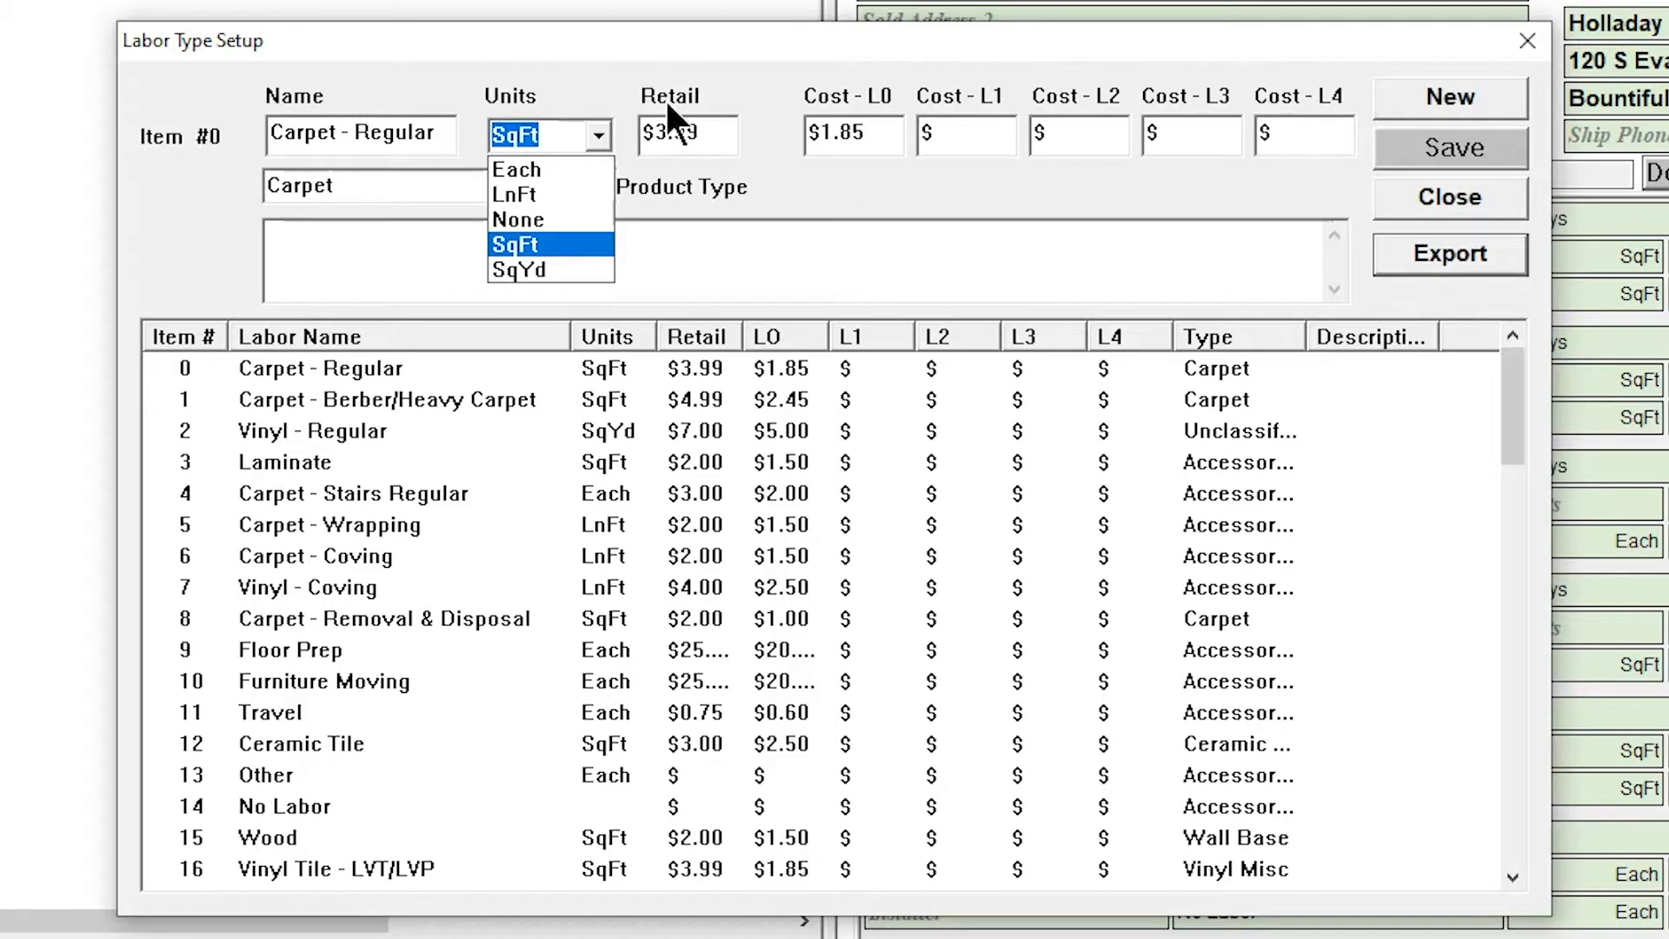
{"action": "left_click", "coordinate": [701, 132]}
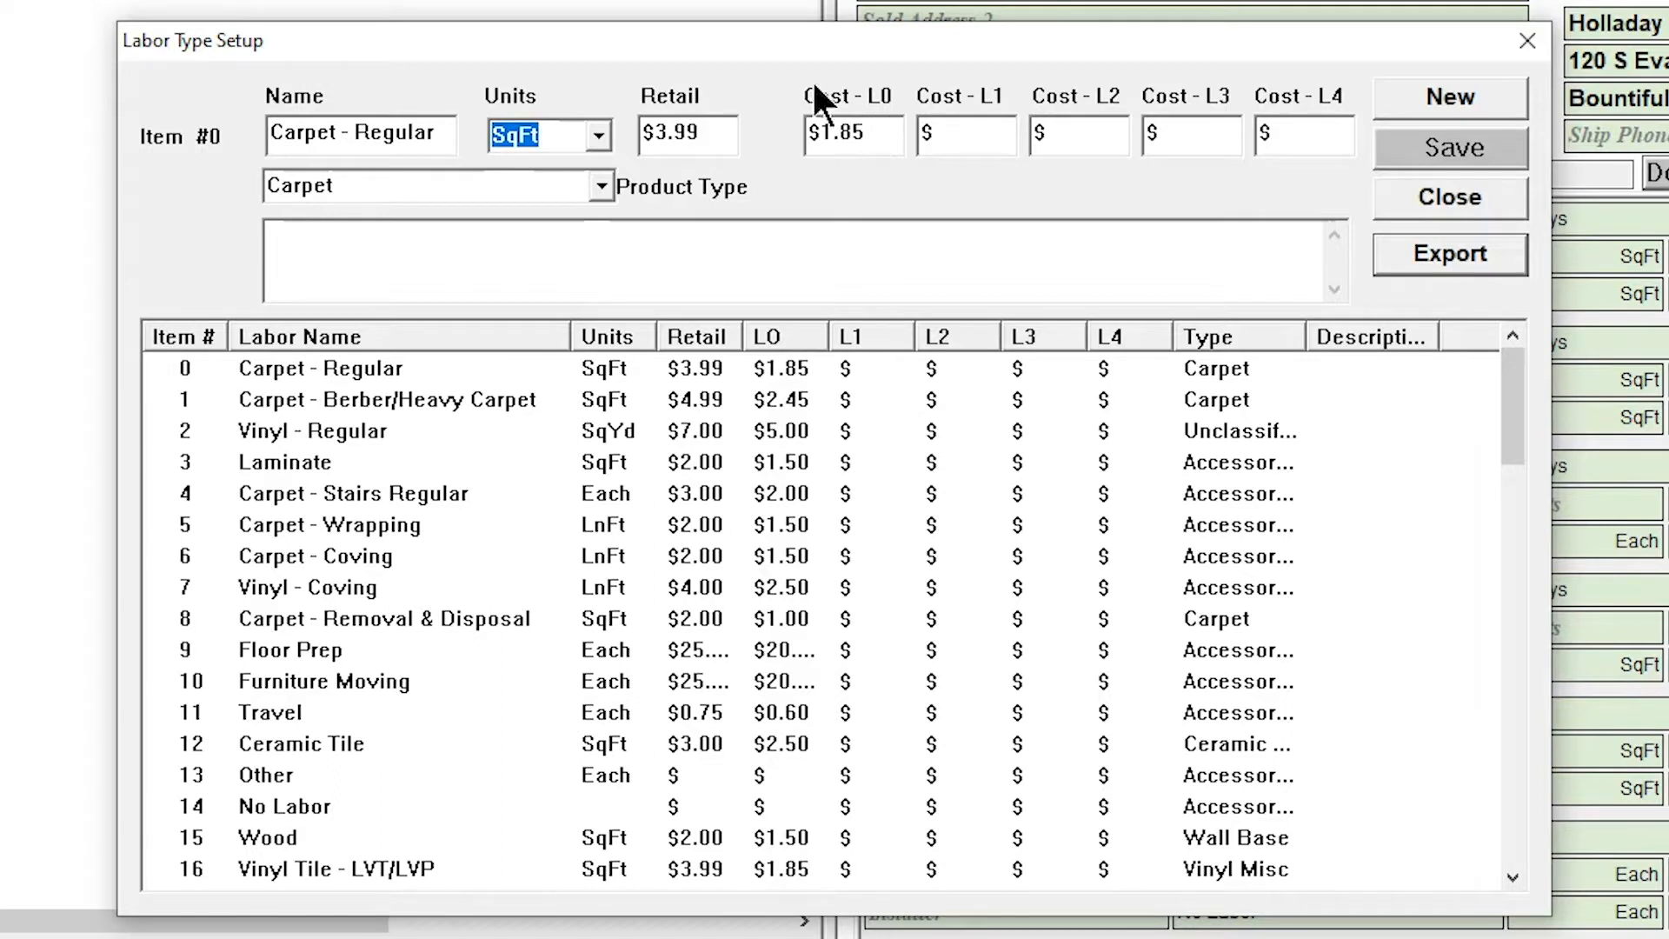
{"action": "left_click", "coordinate": [600, 136]}
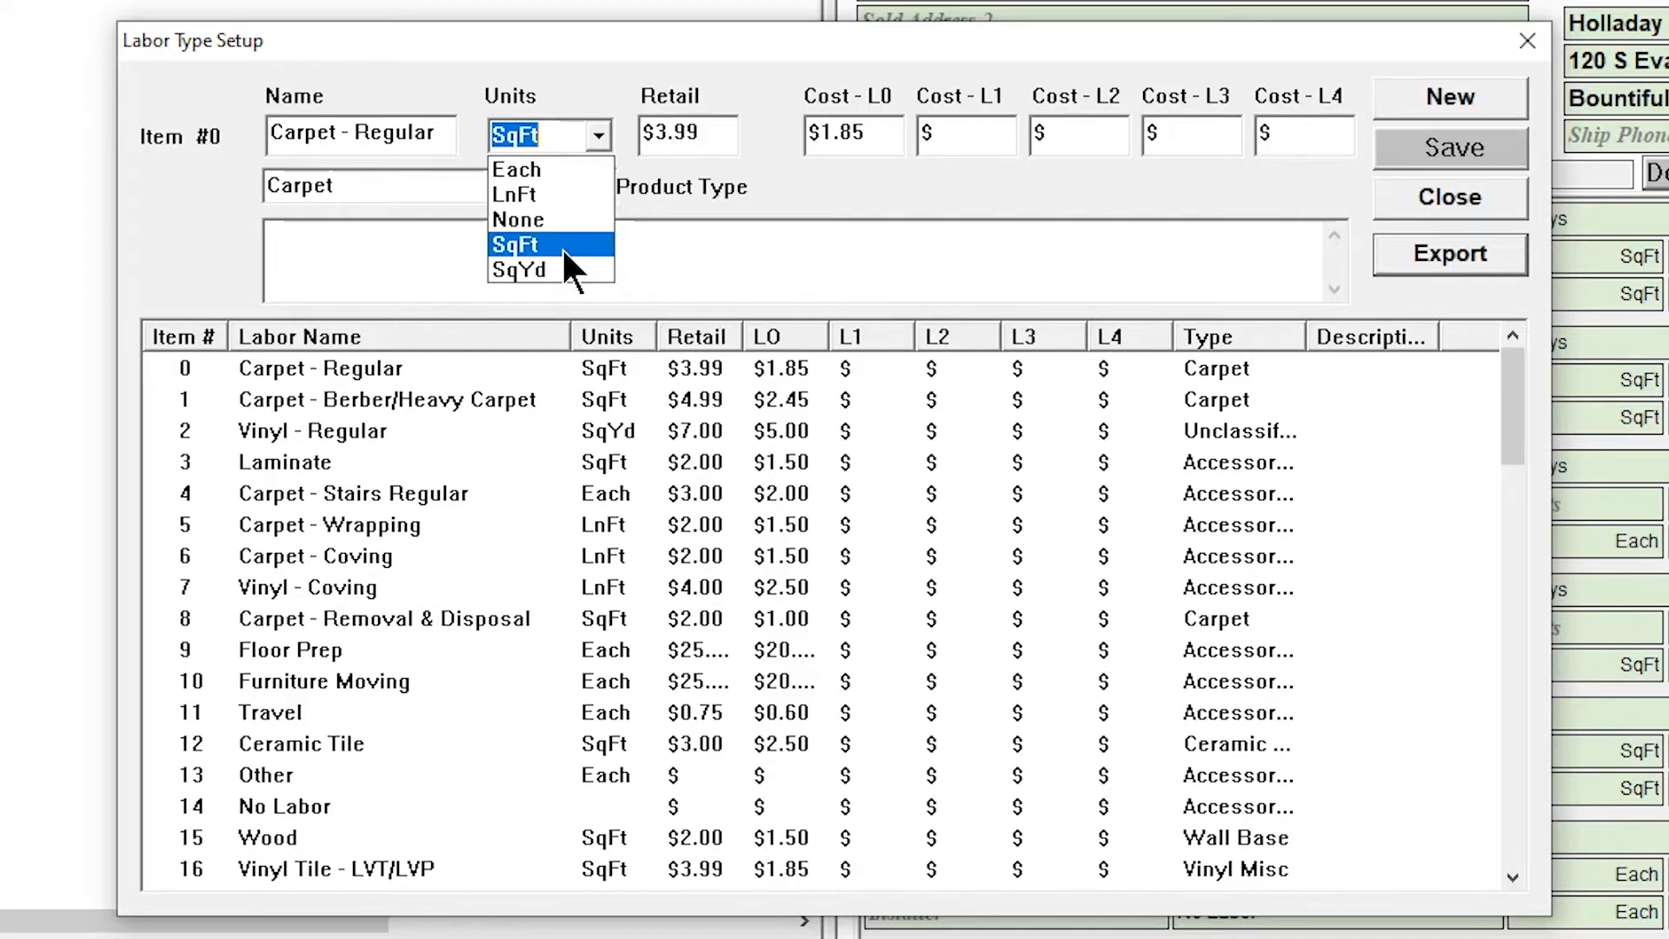
{"action": "left_click", "coordinate": [162, 256]}
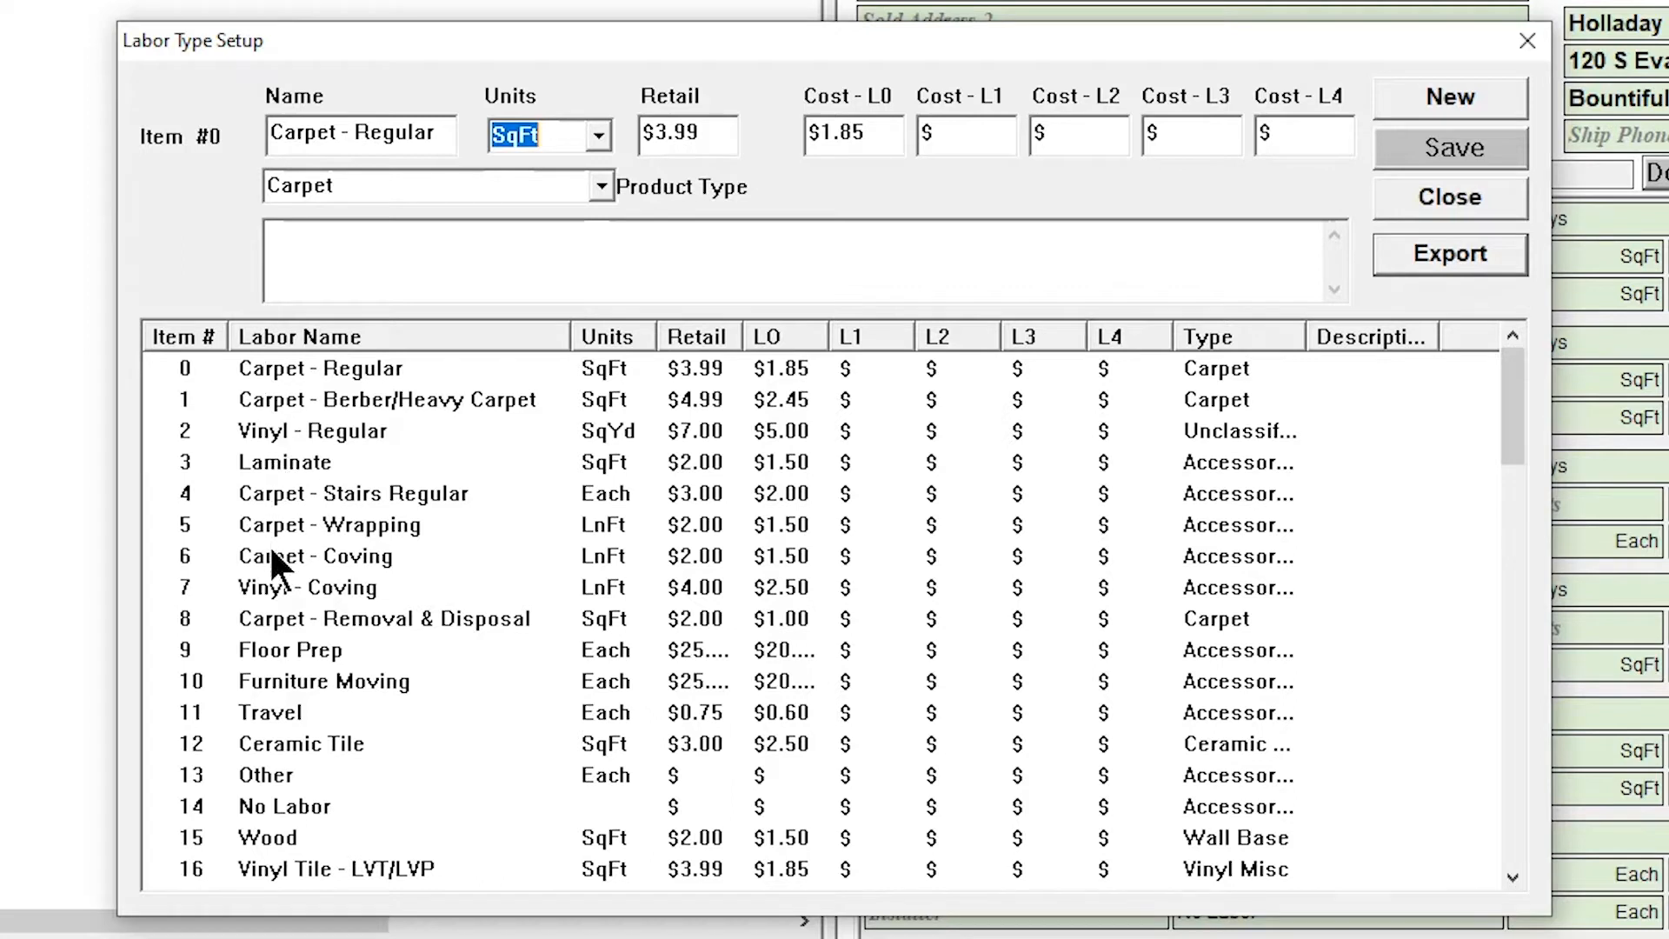
{"action": "left_click", "coordinate": [256, 409]}
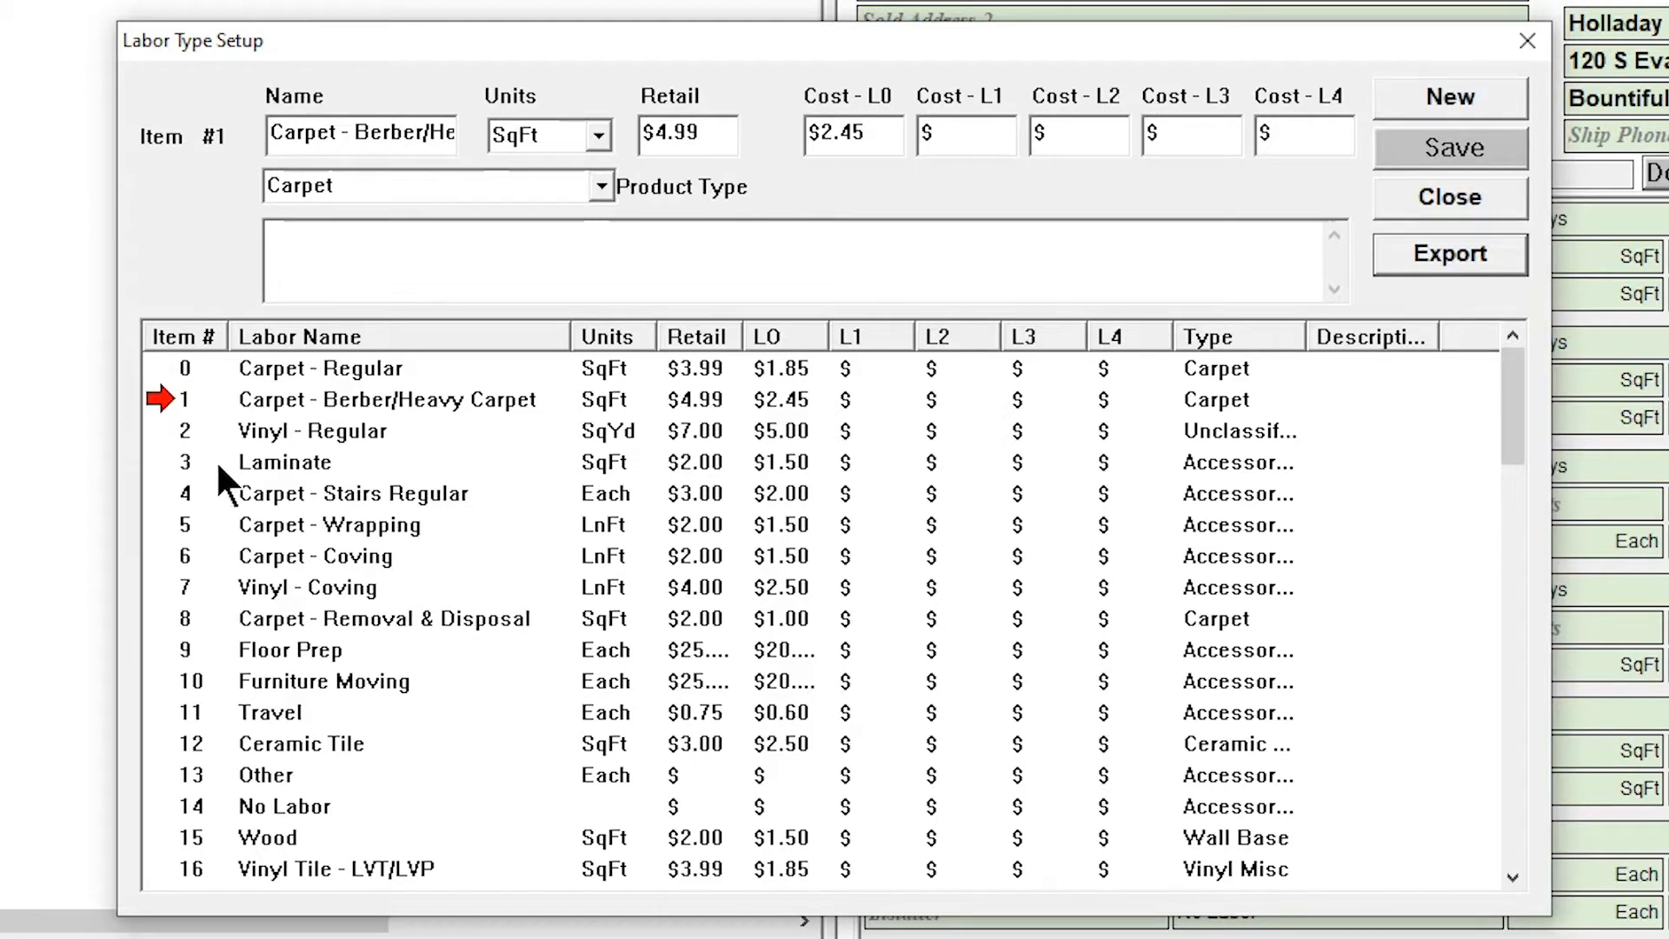
{"action": "left_click", "coordinate": [274, 543]}
{"action": "left_click", "coordinate": [273, 457]}
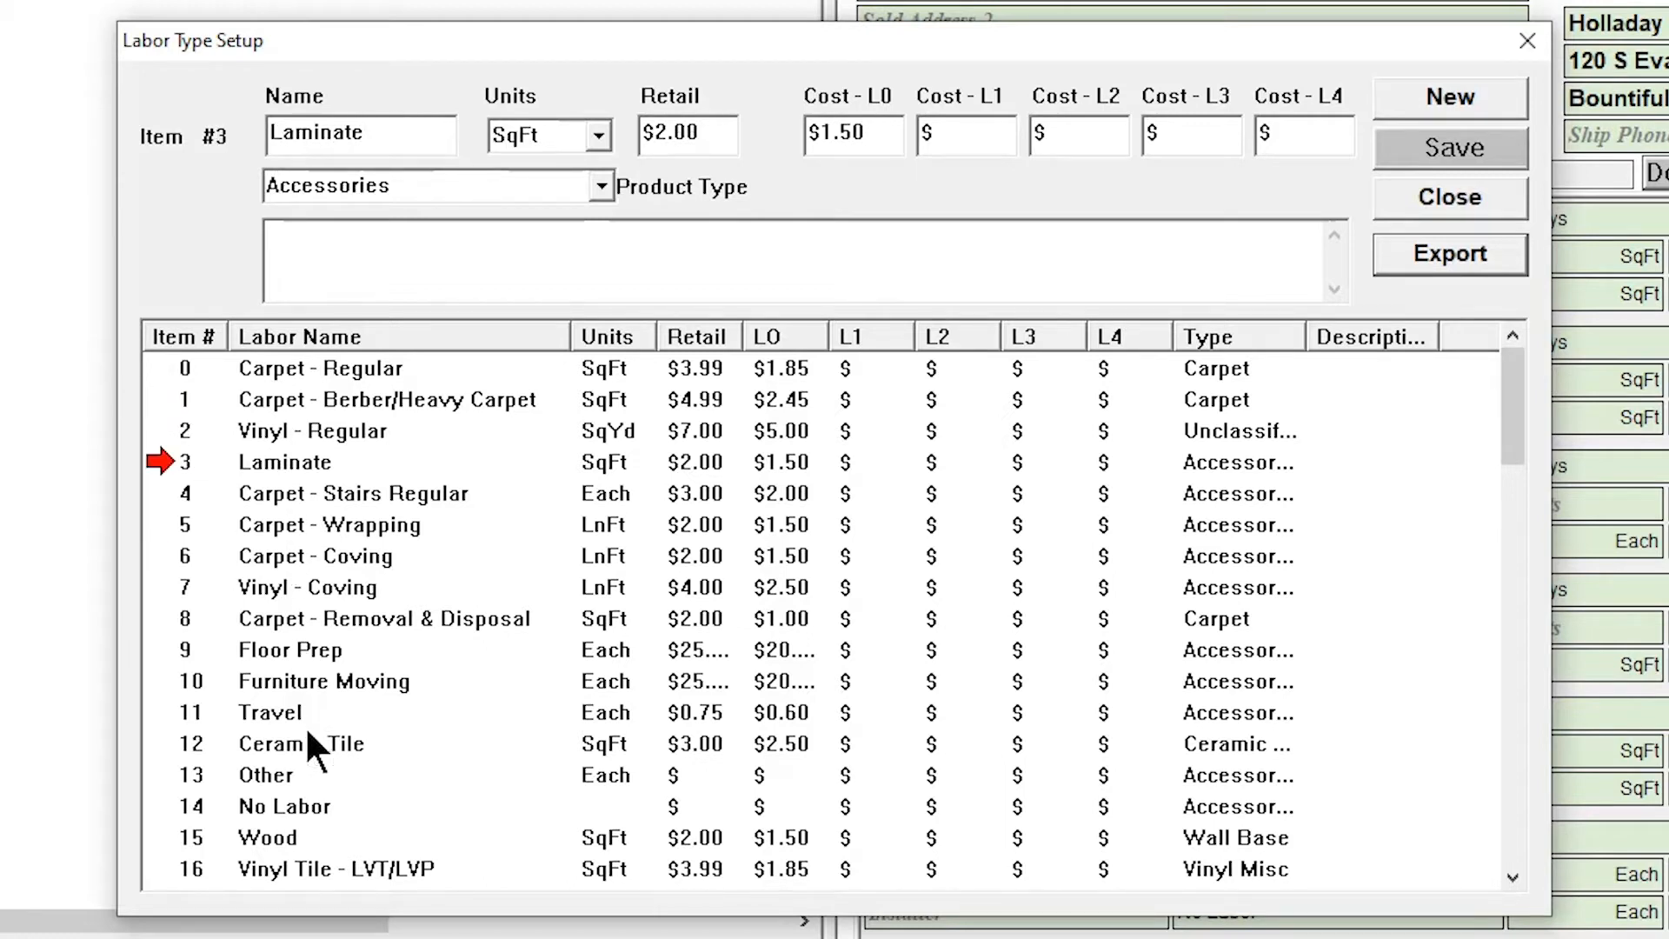
{"action": "left_click", "coordinate": [318, 776]}
Rename labor item 1 as Carpet - Heavy Carpet
{"action": "left_click", "coordinate": [224, 401]}
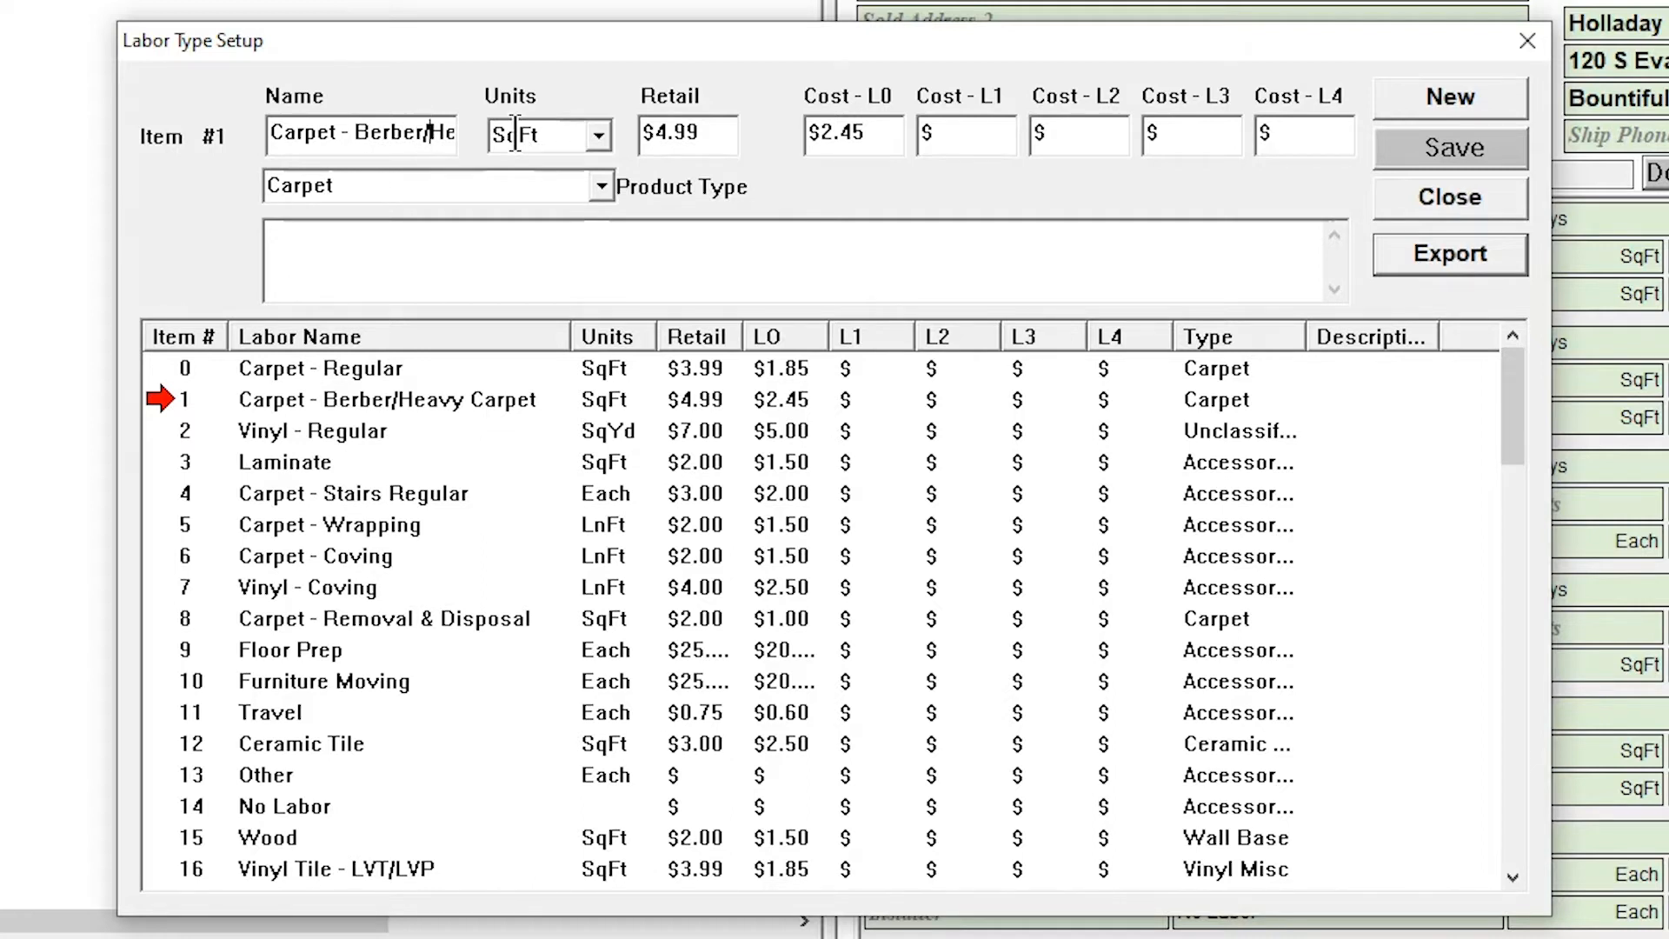
{"action": "key", "text": "BackSpace"}
{"action": "key", "text": "BackSpace"}
{"action": "key", "text": "BackSpace"}
{"action": "key", "text": "BackSpace"}
{"action": "key", "text": "BackSpace"}
{"action": "key", "text": "BackSpace"}
{"action": "key", "text": "BackSpace"}
{"action": "left_click", "coordinate": [515, 134]}
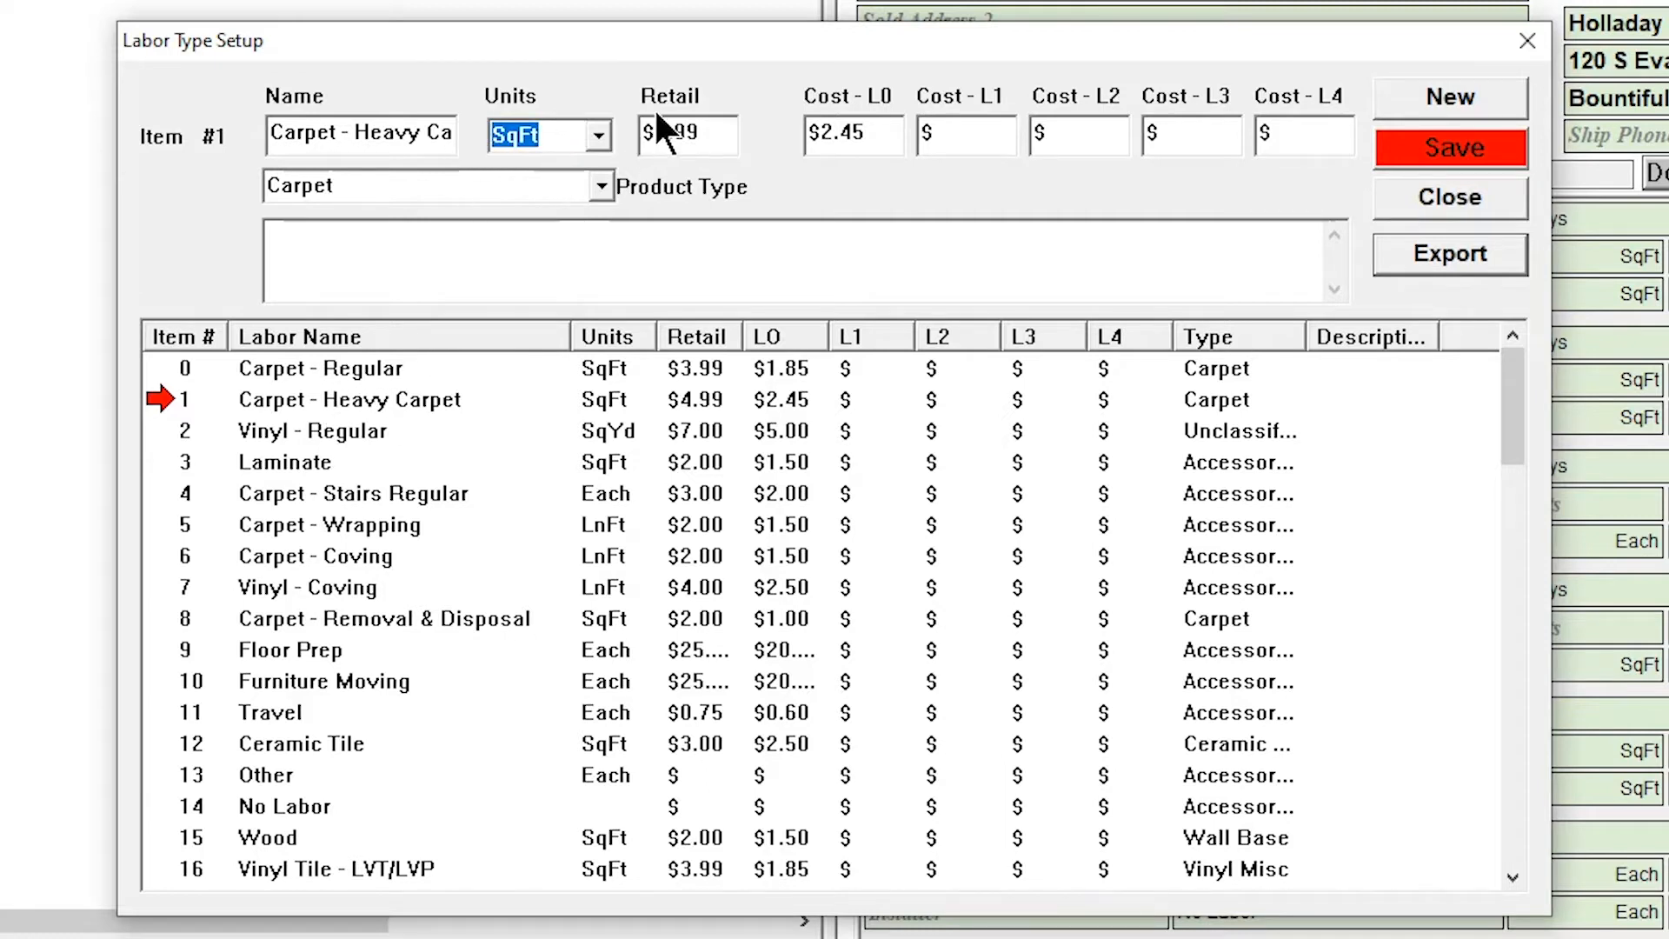
Set the retail price of labor item 1 to $3.99 and its L0 cost to 2.25
{"action": "left_click", "coordinate": [704, 135]}
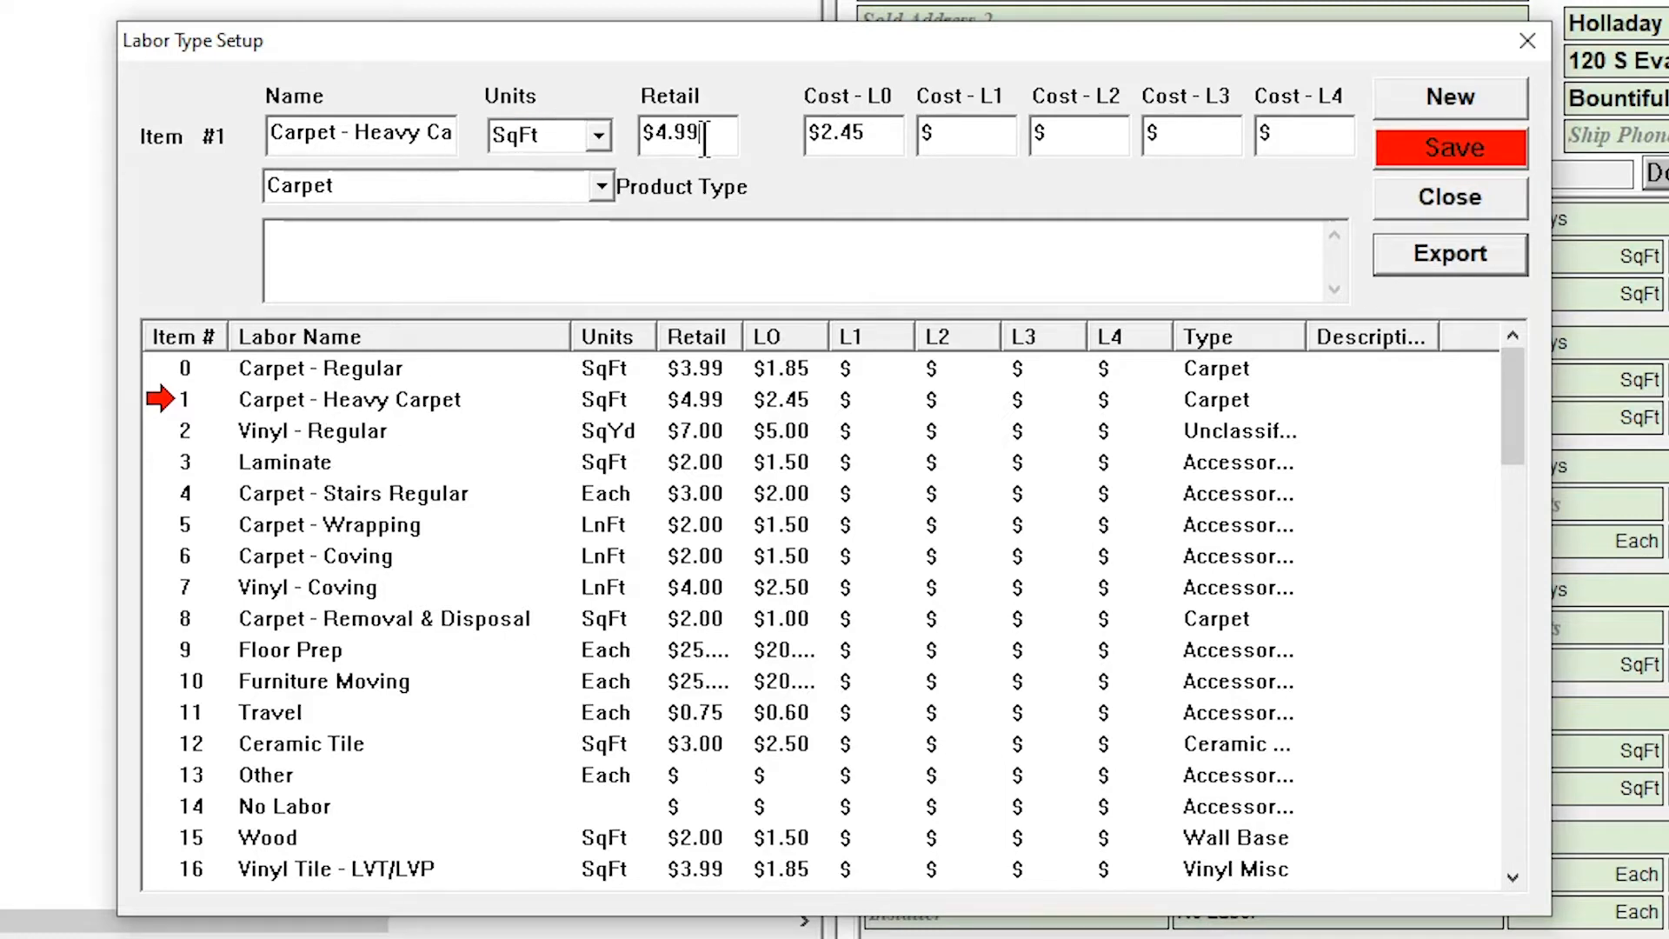
{"action": "key", "text": "BackSpace"}
{"action": "key", "text": "BackSpace"}
{"action": "key", "text": "BackSpace"}
{"action": "key", "text": "BackSpace"}
{"action": "type", "text": "3.99"}
{"action": "key", "text": "Tab"}
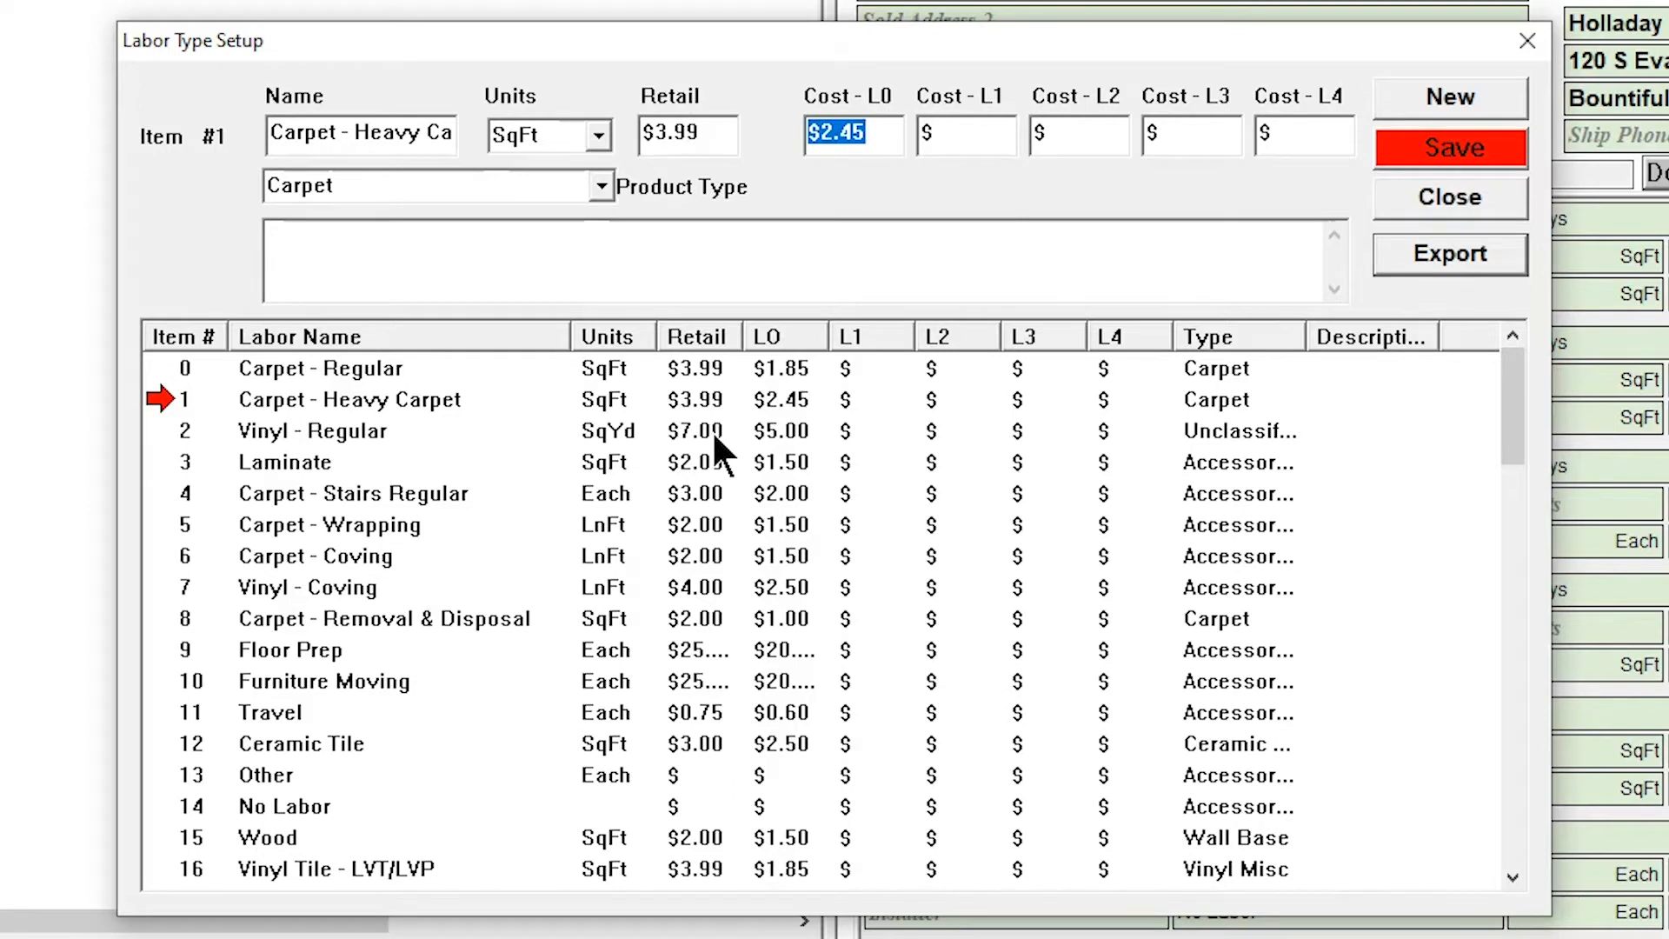
{"action": "type", "text": "2.25"}
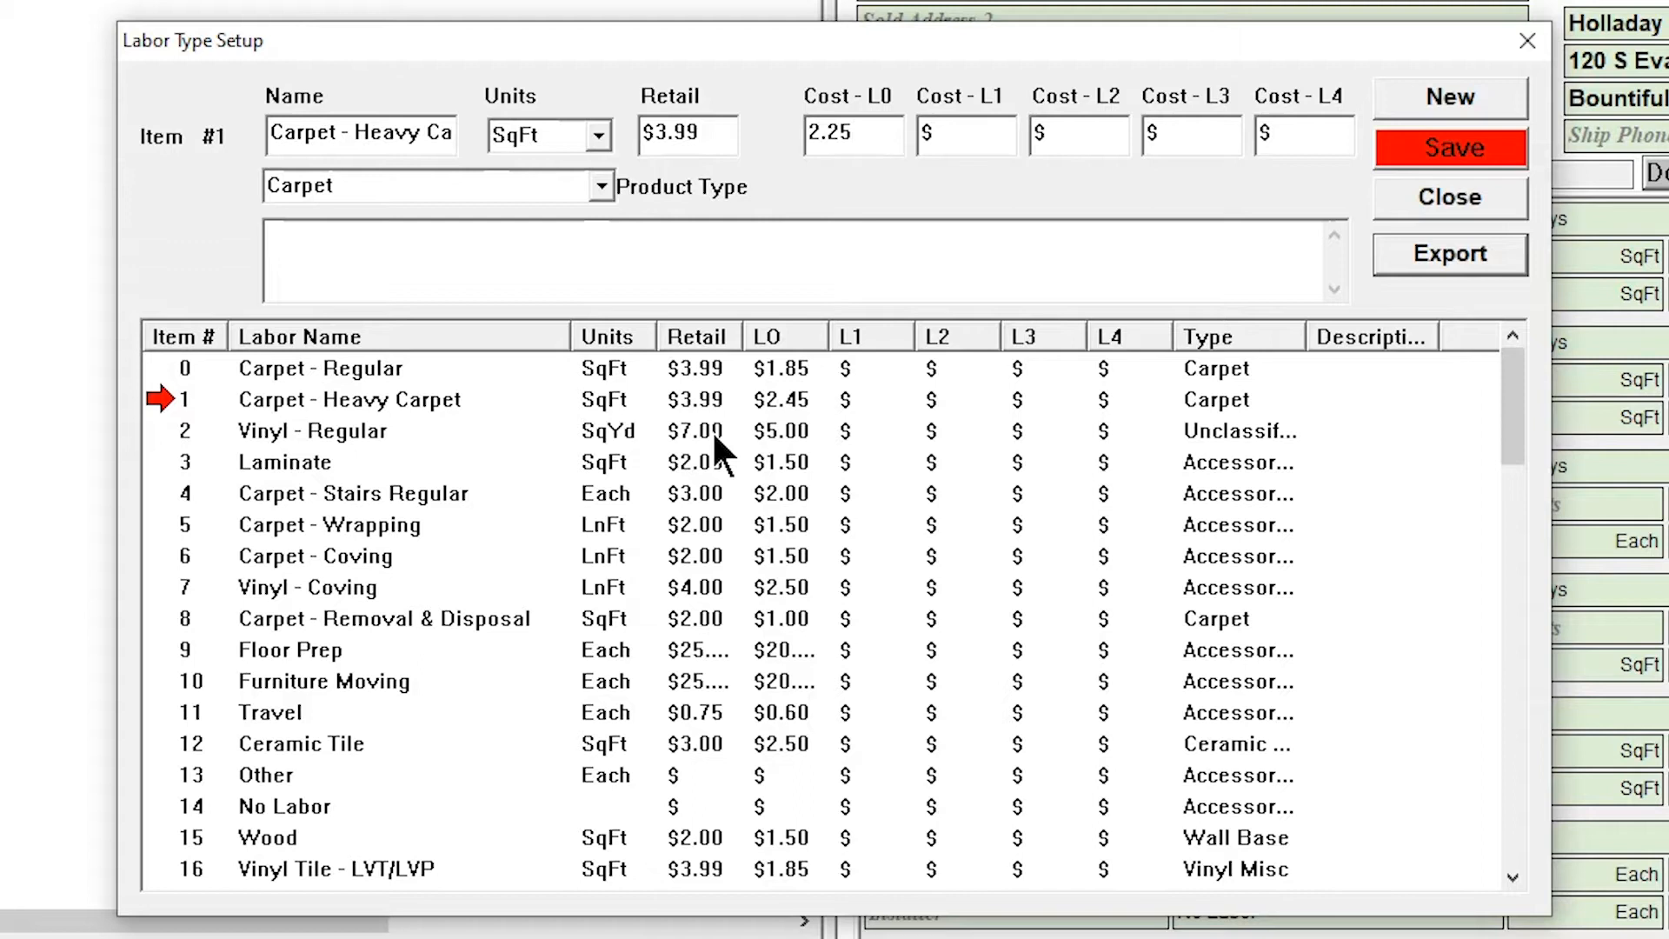
{"action": "key", "text": "Tab"}
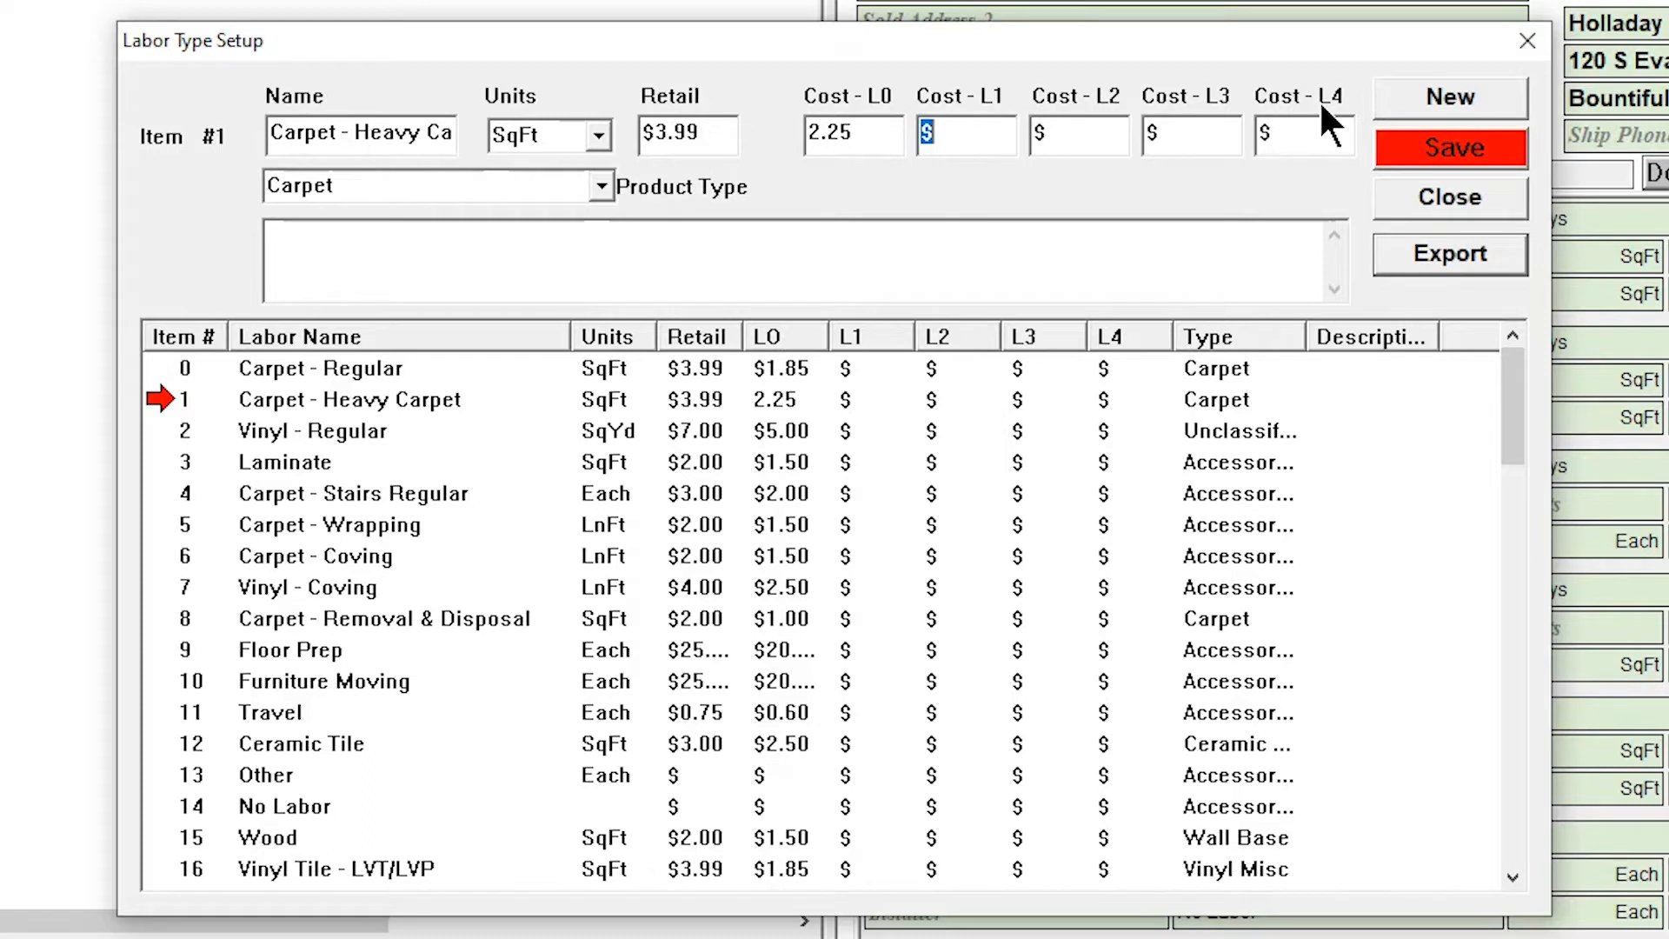
Set the L1 cost of labor item 1 to $2.50, and close the labor type setup without saving the changes
{"action": "left_click", "coordinate": [964, 131]}
{"action": "type", "text": "2.50"}
{"action": "key", "text": "Tab"}
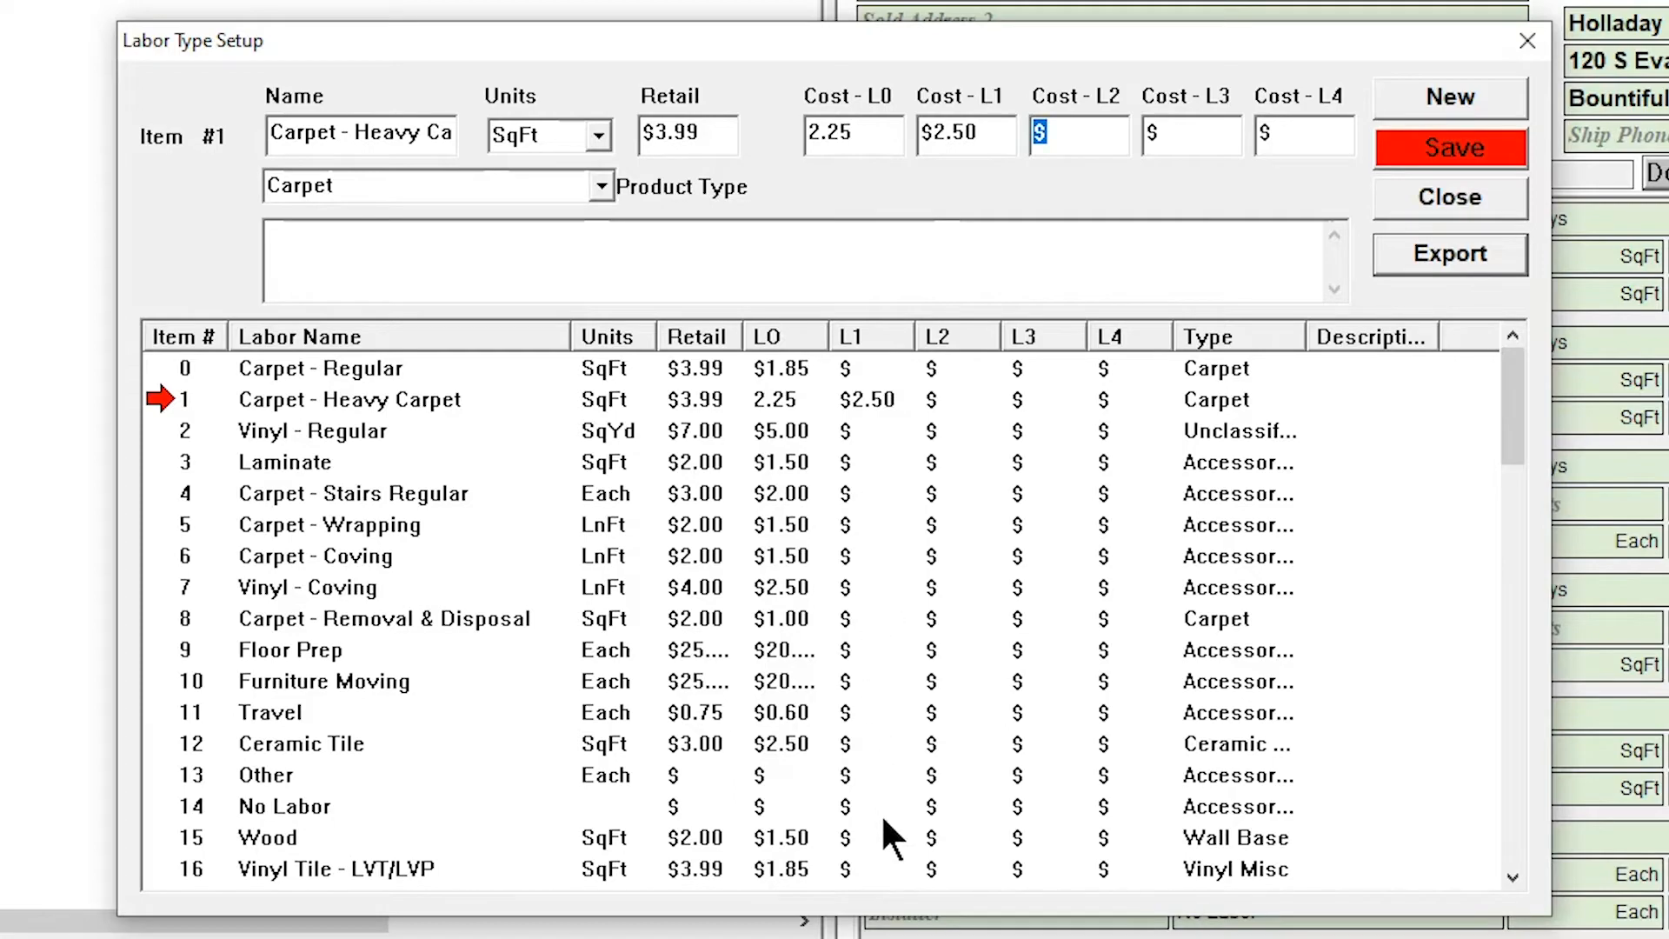
{"action": "left_click", "coordinate": [1431, 200]}
{"action": "left_click", "coordinate": [926, 541]}
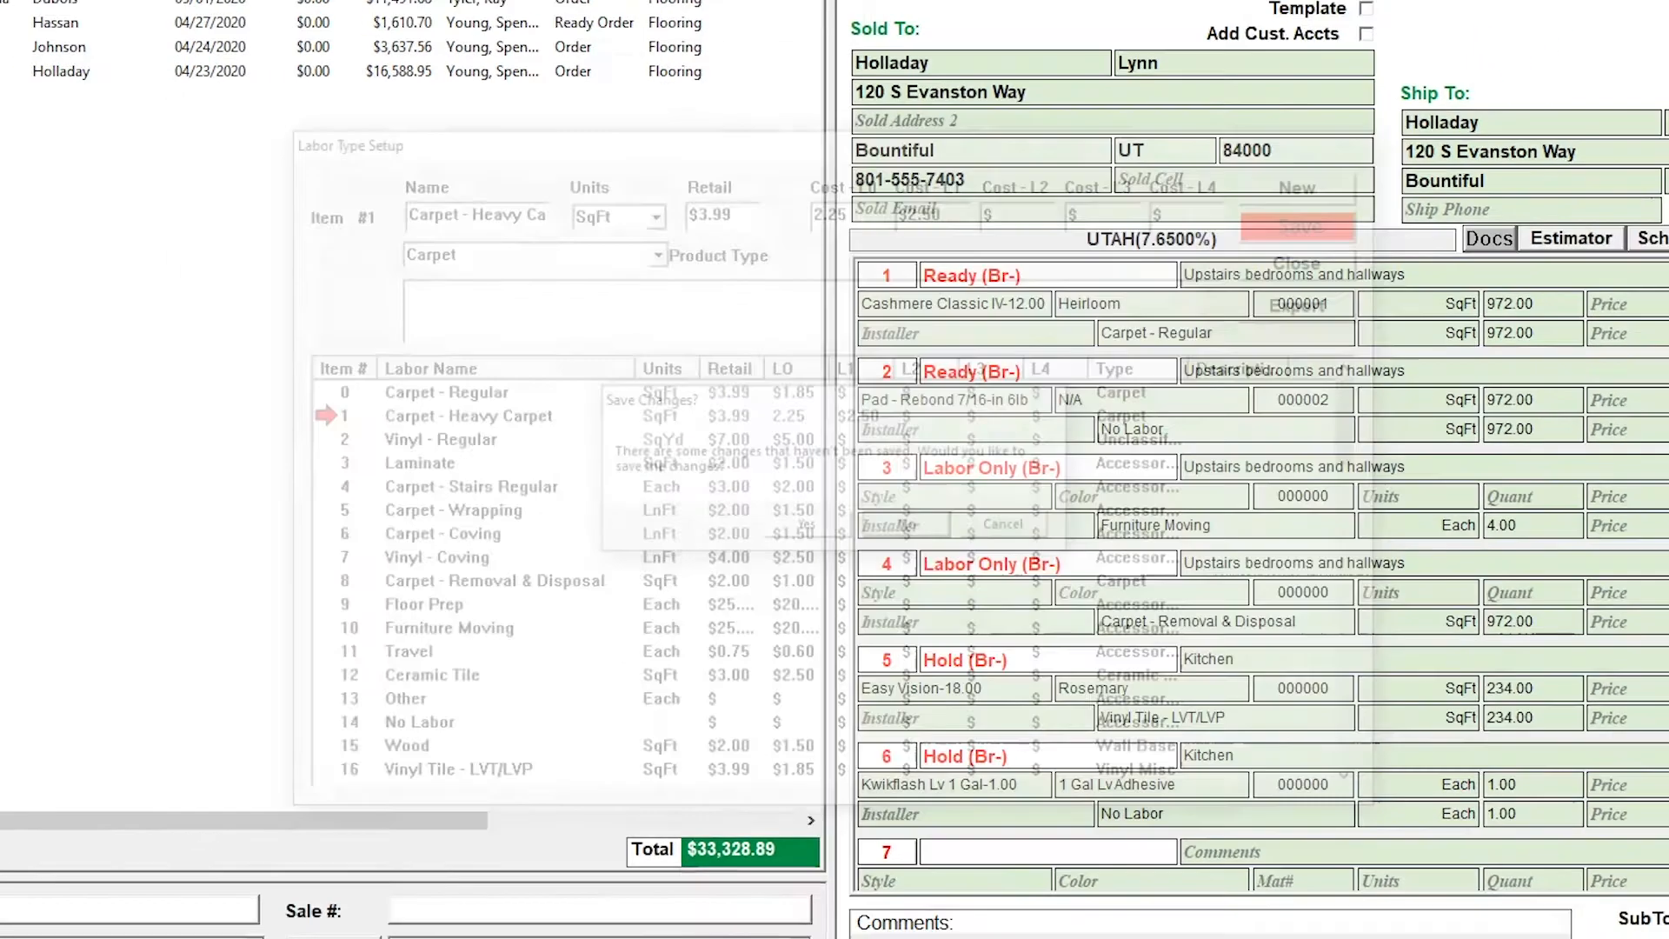
In the employee and subcontractor records, set the level of the Sierra Installations installer to 1
{"action": "left_click", "coordinate": [1526, 57]}
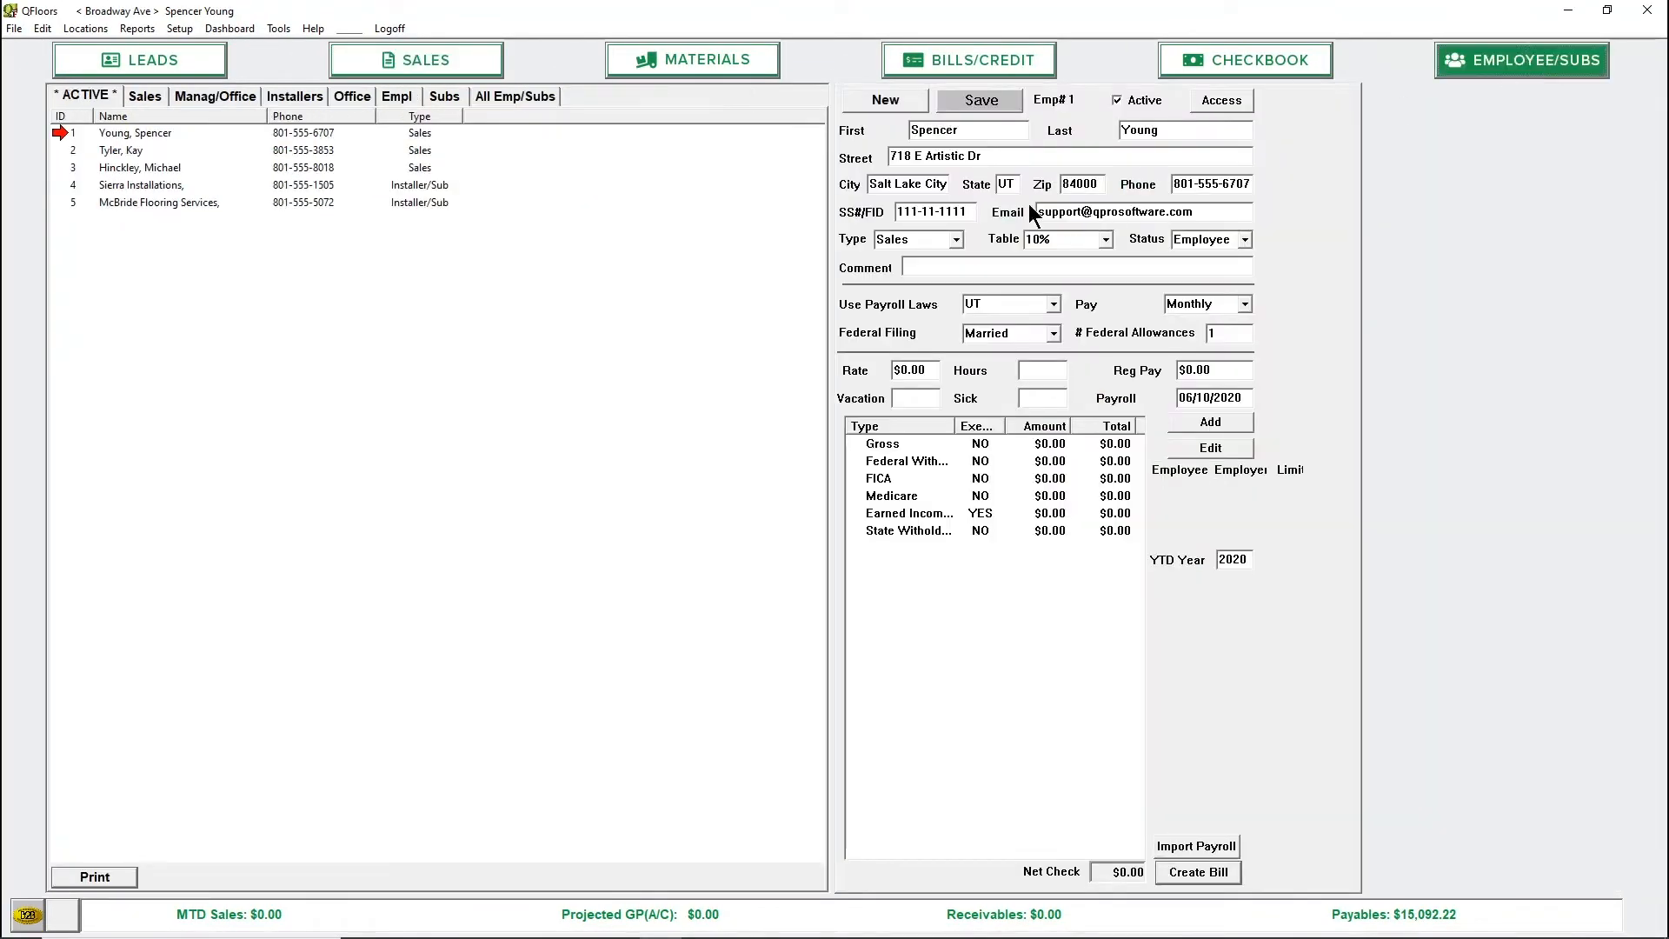
{"action": "left_click", "coordinate": [405, 188]}
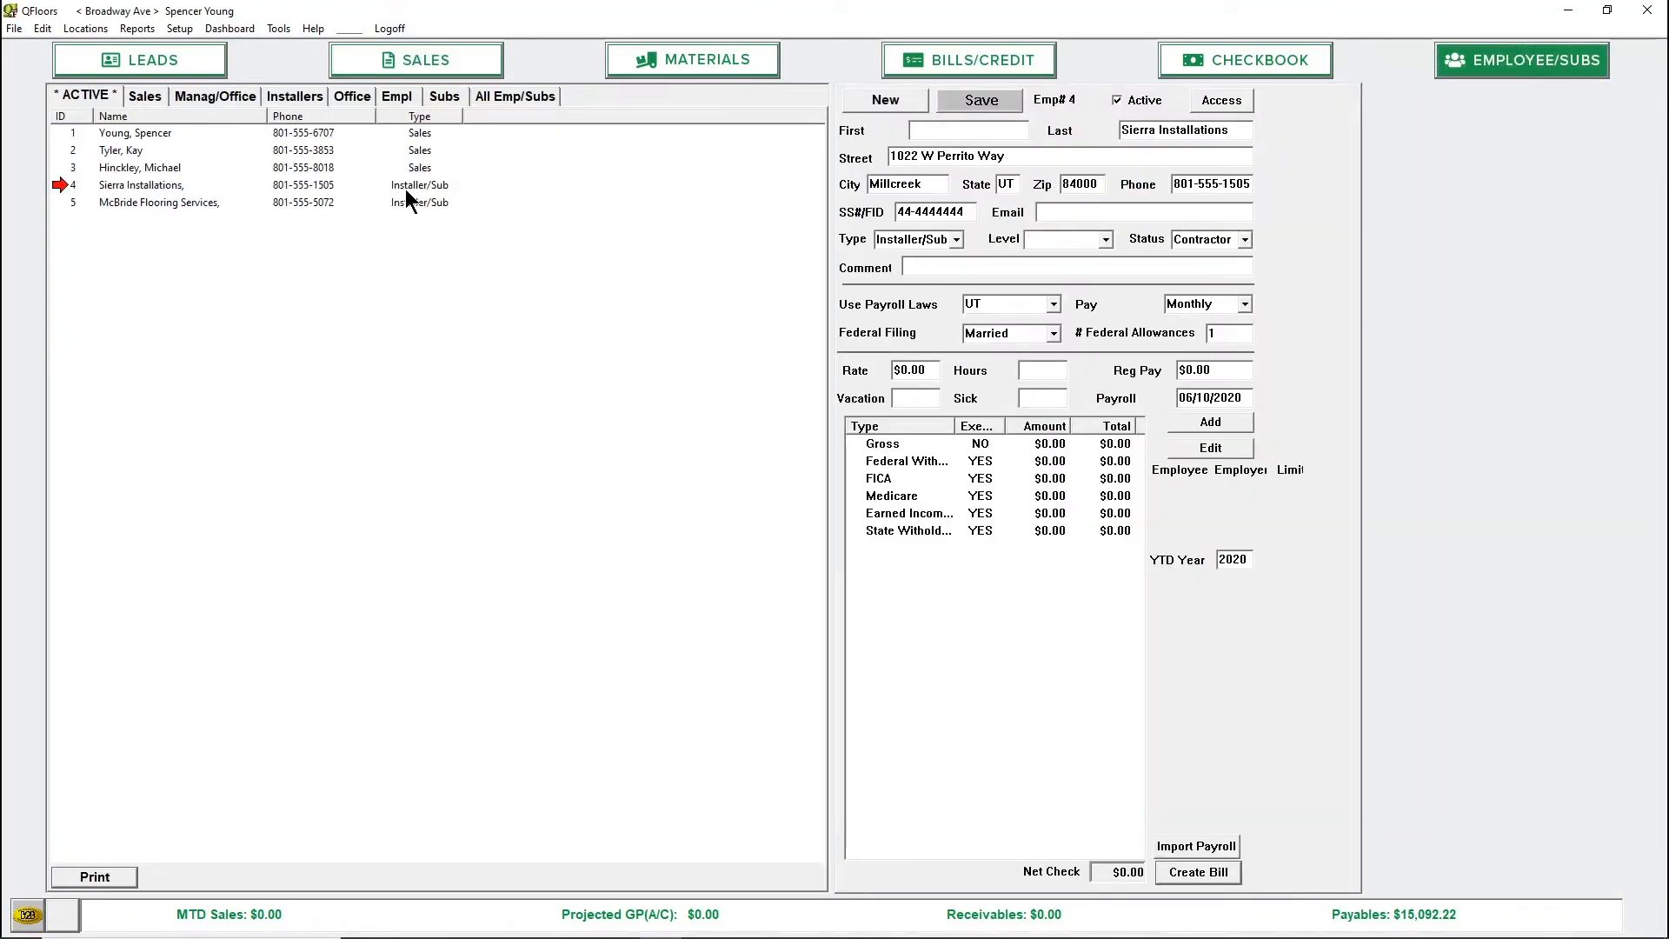
{"action": "left_click", "coordinate": [1107, 239]}
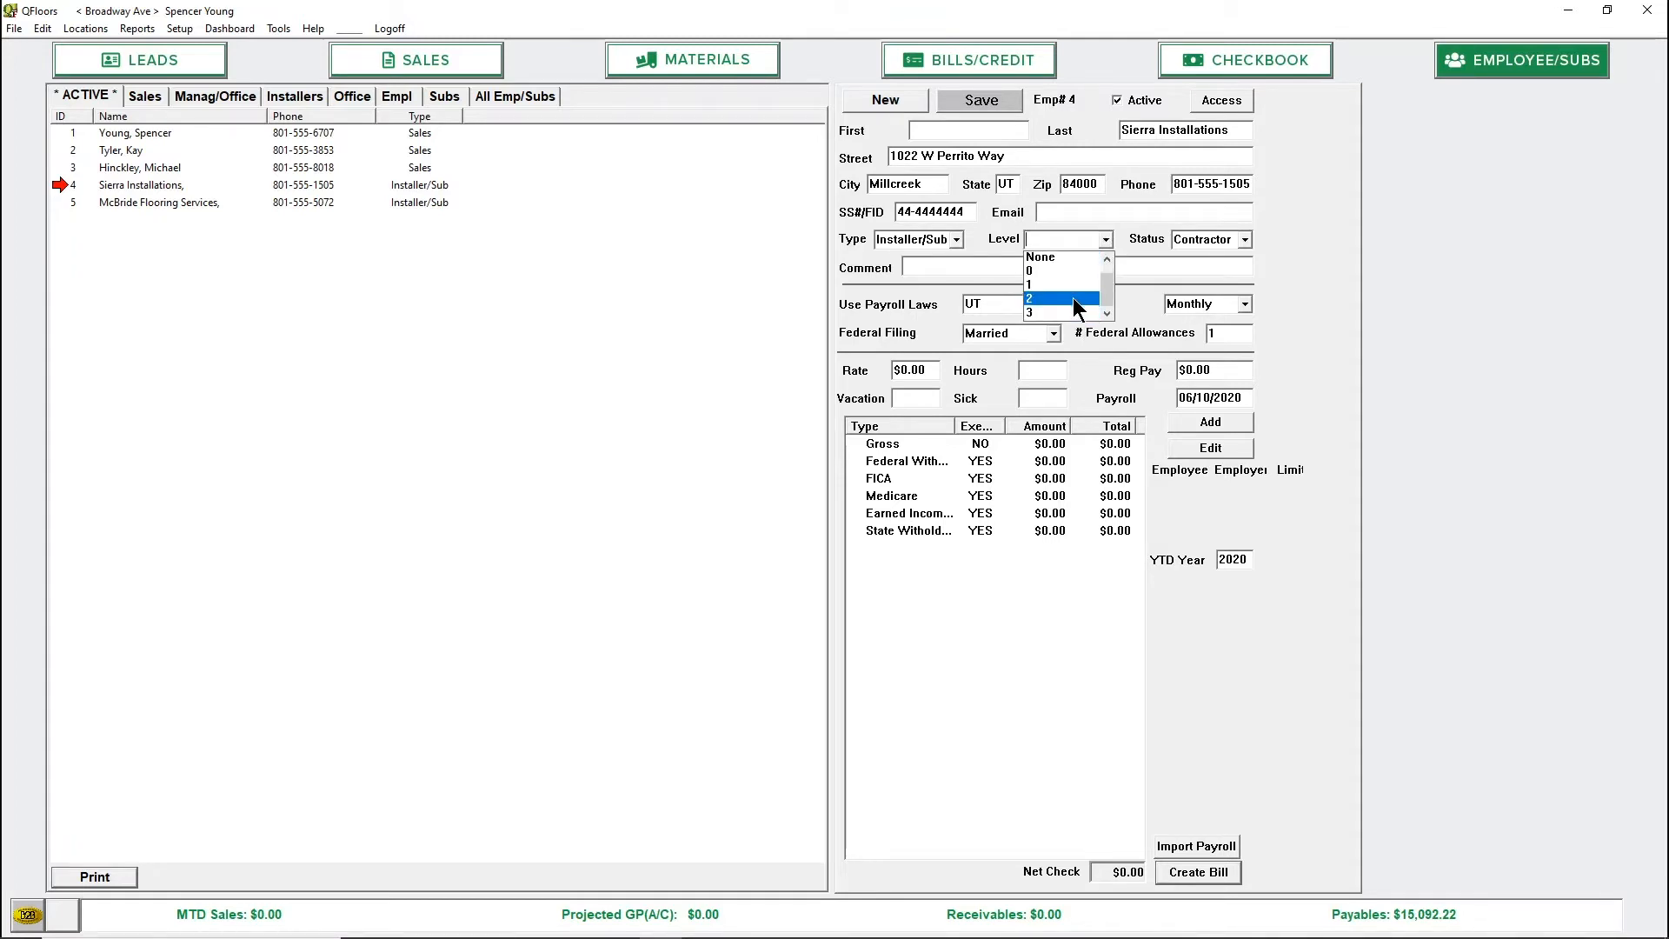
{"action": "scroll", "coordinate": [1075, 306], "scroll_direction": "down", "scroll_amount": 1}
{"action": "left_click", "coordinate": [1054, 287]}
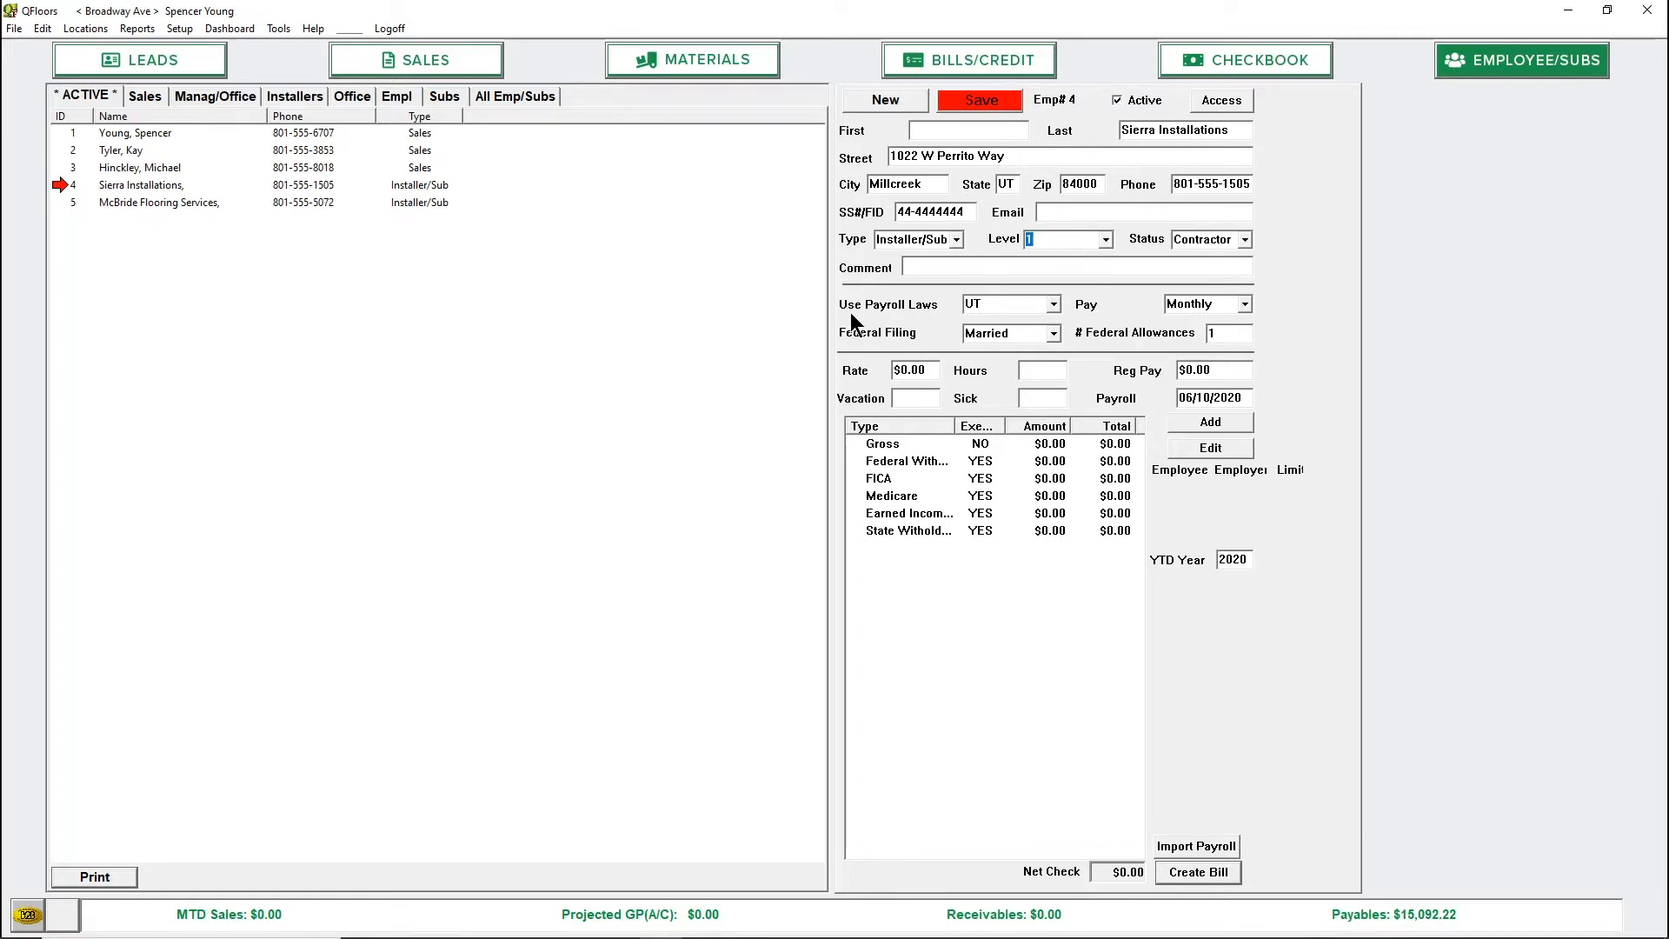
Reopen the labor type setup and set the L1 cost of Carpet - Regular to $2.25
{"action": "left_click", "coordinate": [180, 28]}
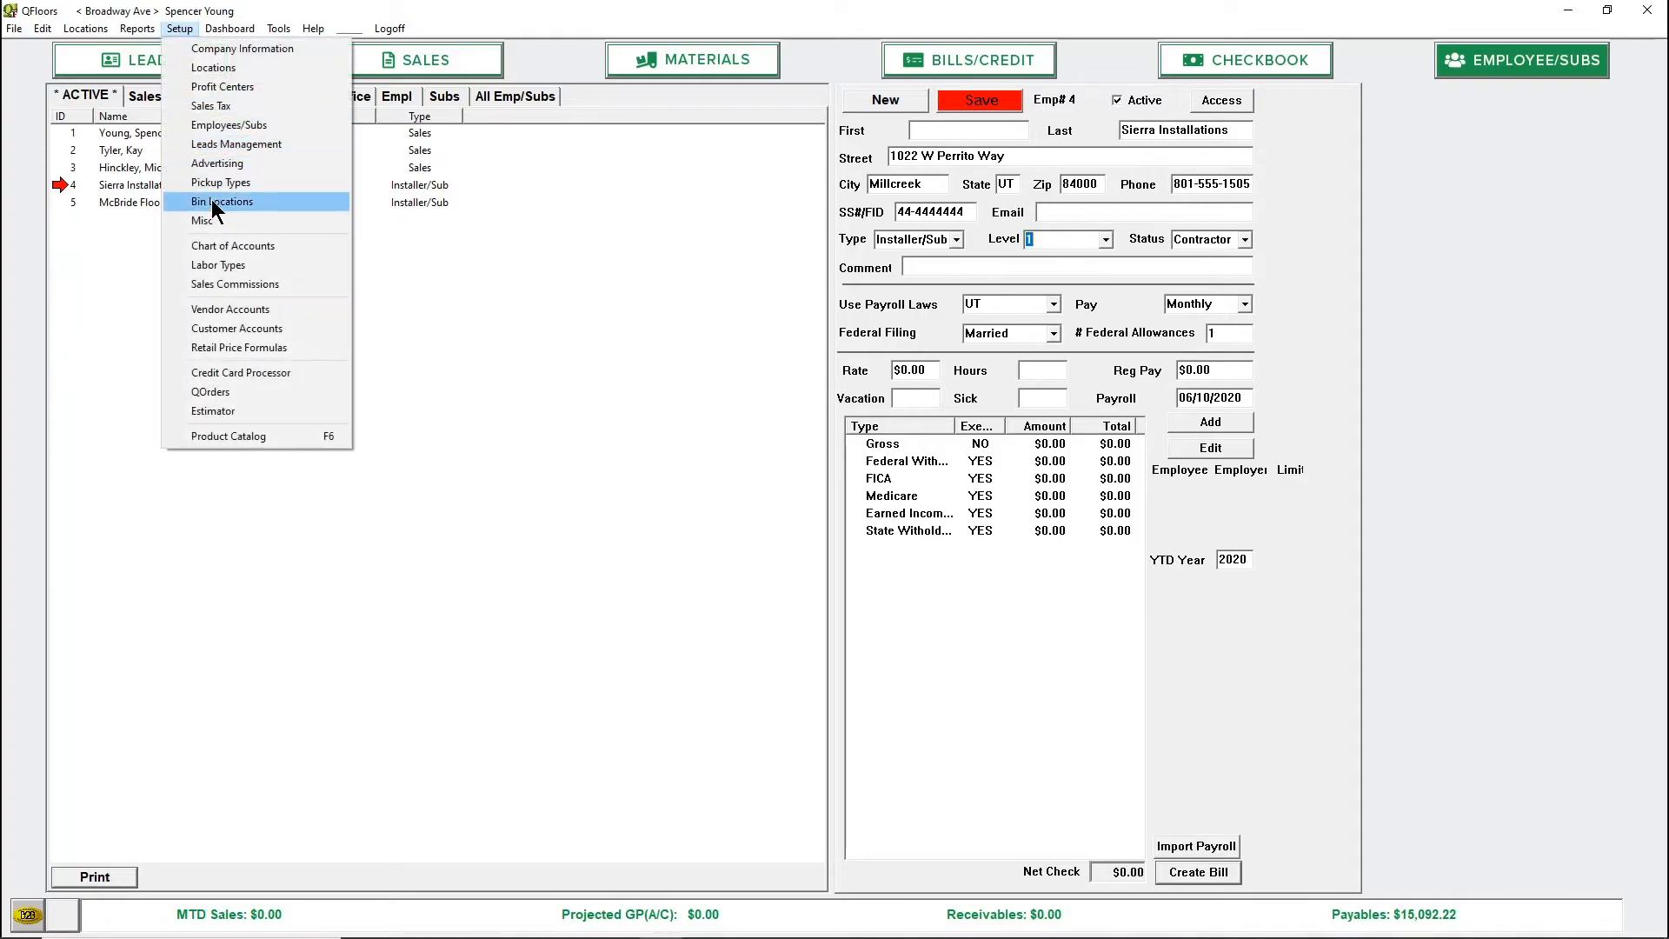
{"action": "left_click", "coordinate": [221, 262]}
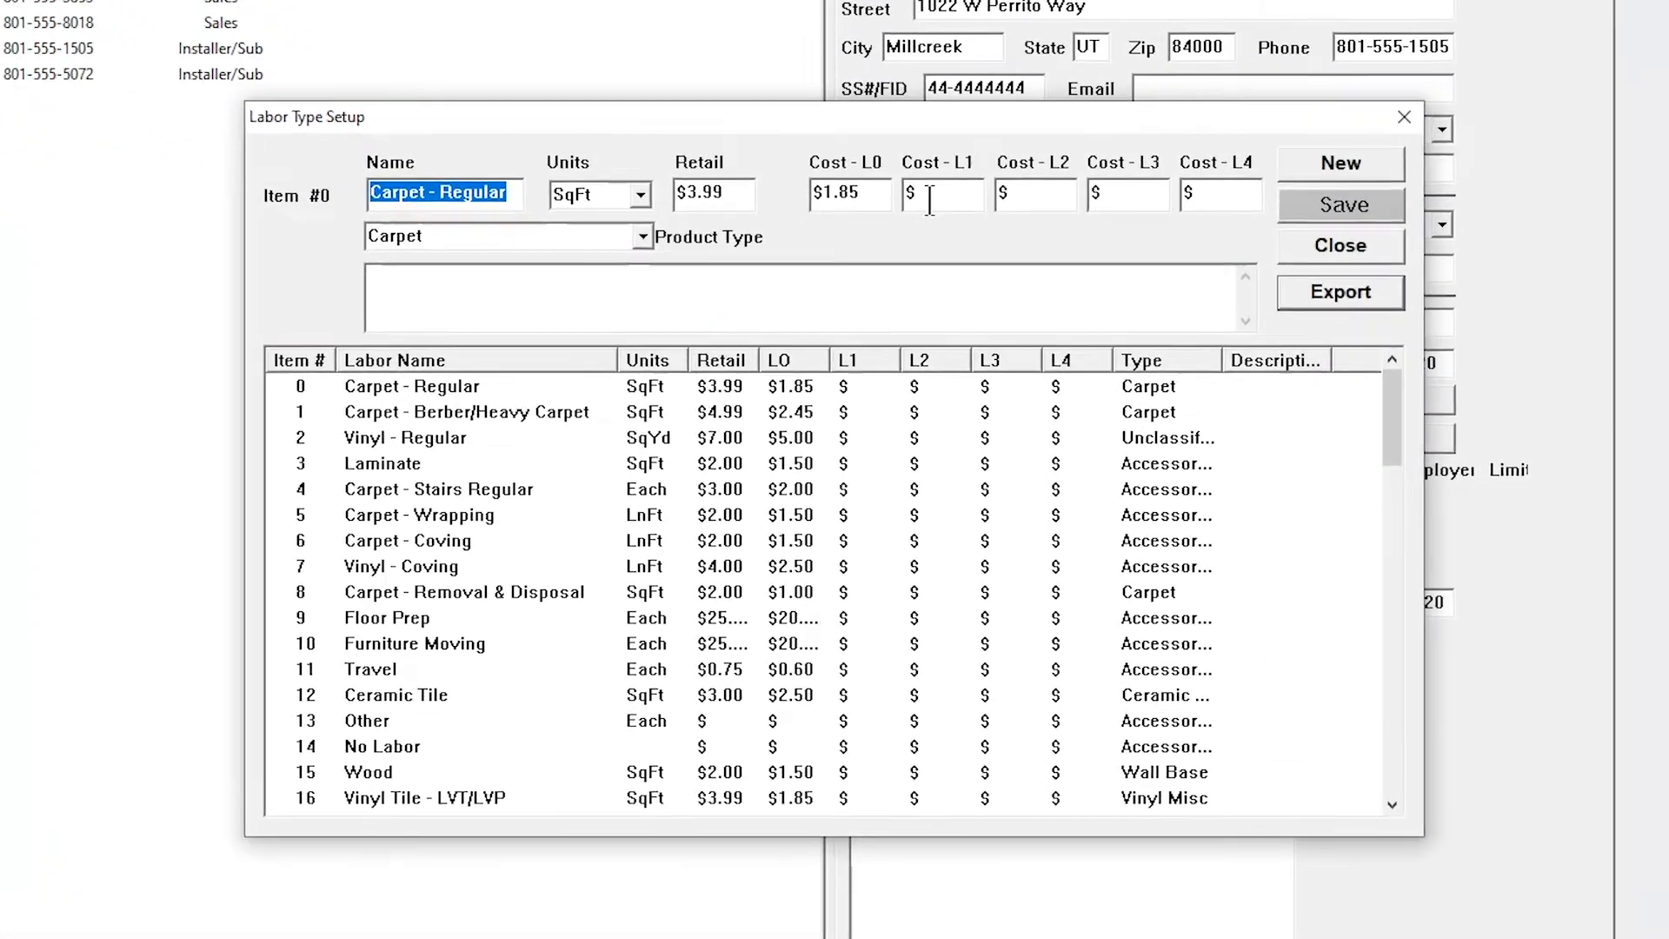
{"action": "left_click", "coordinate": [930, 198]}
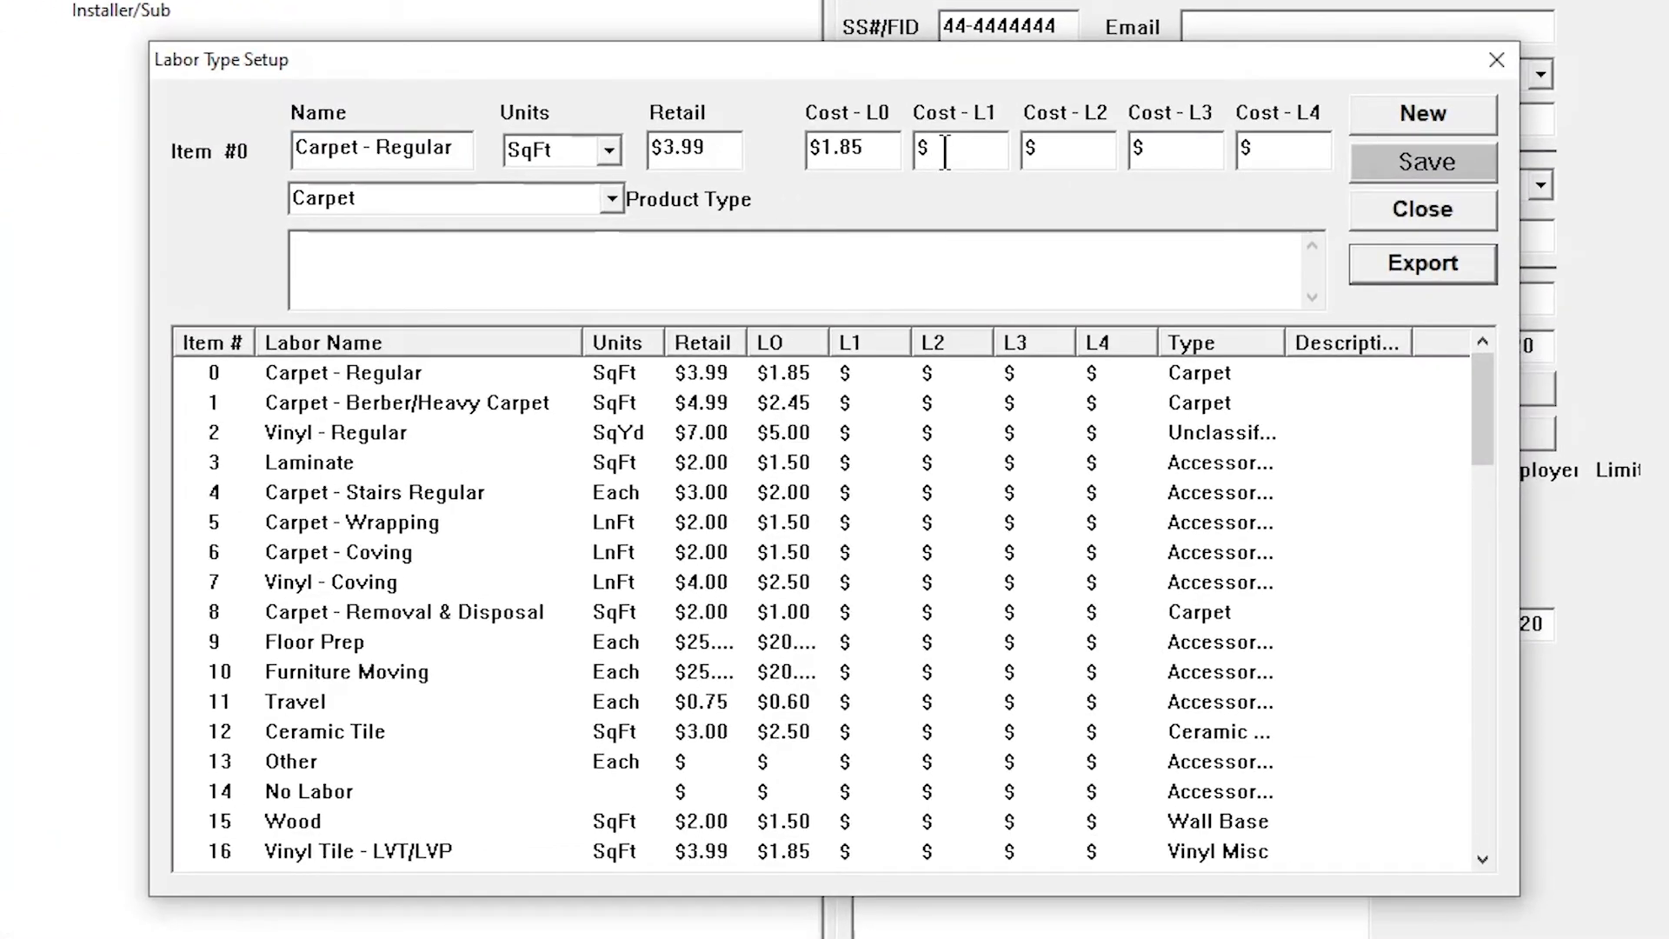
{"action": "type", "text": "2.25"}
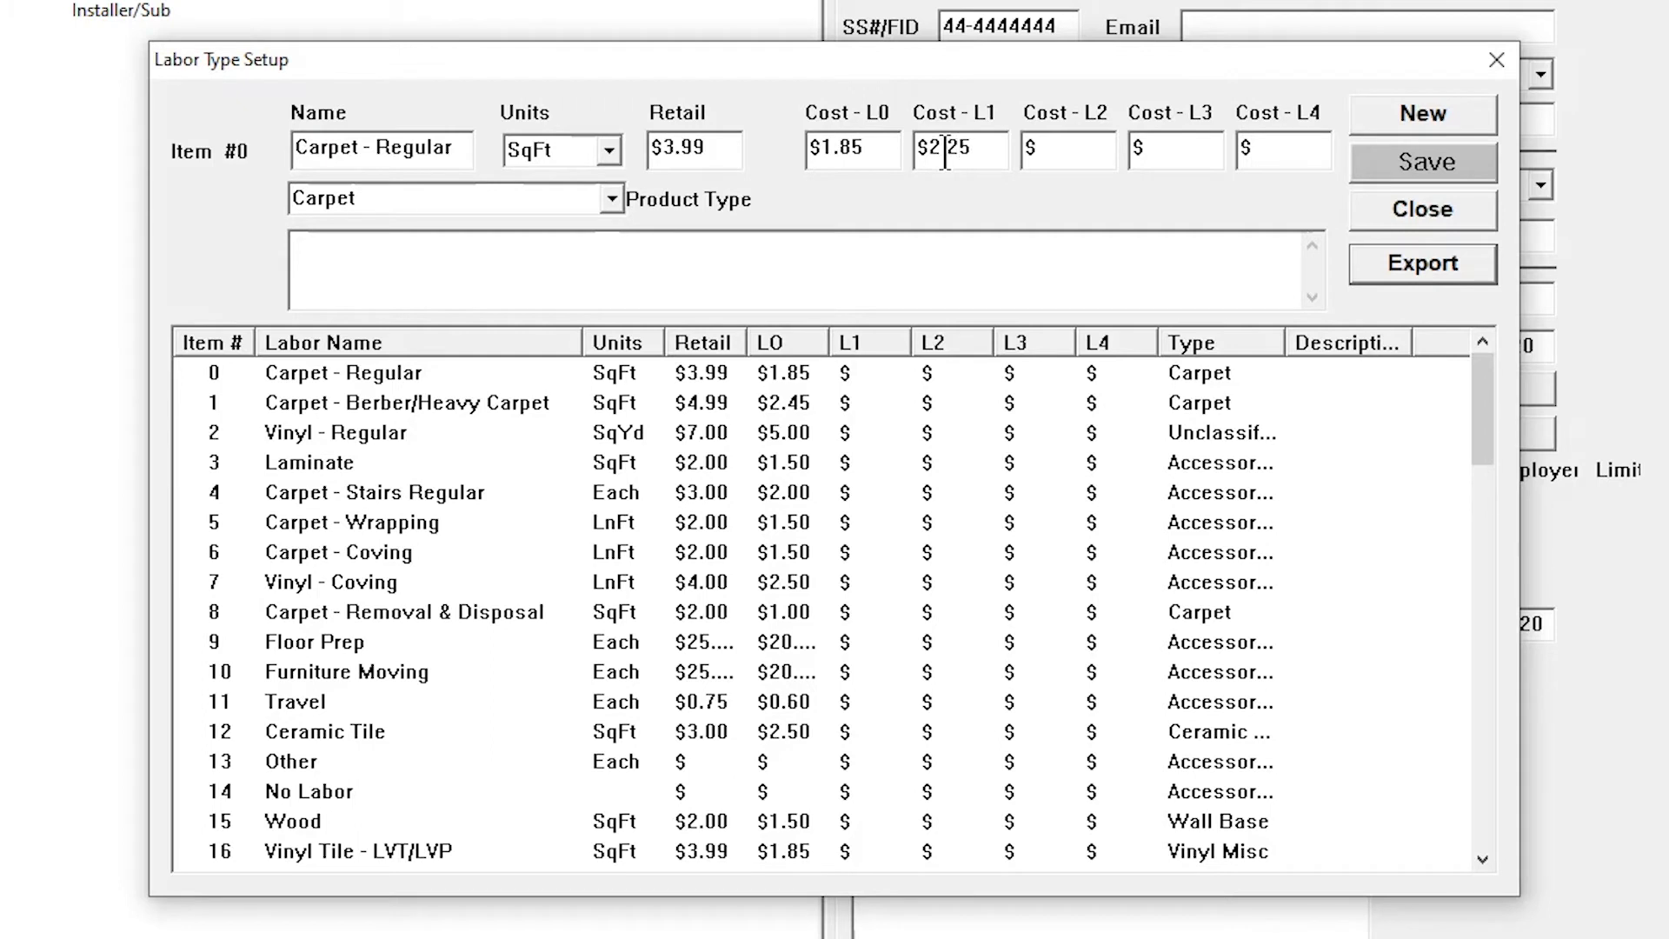
{"action": "key", "text": "Tab"}
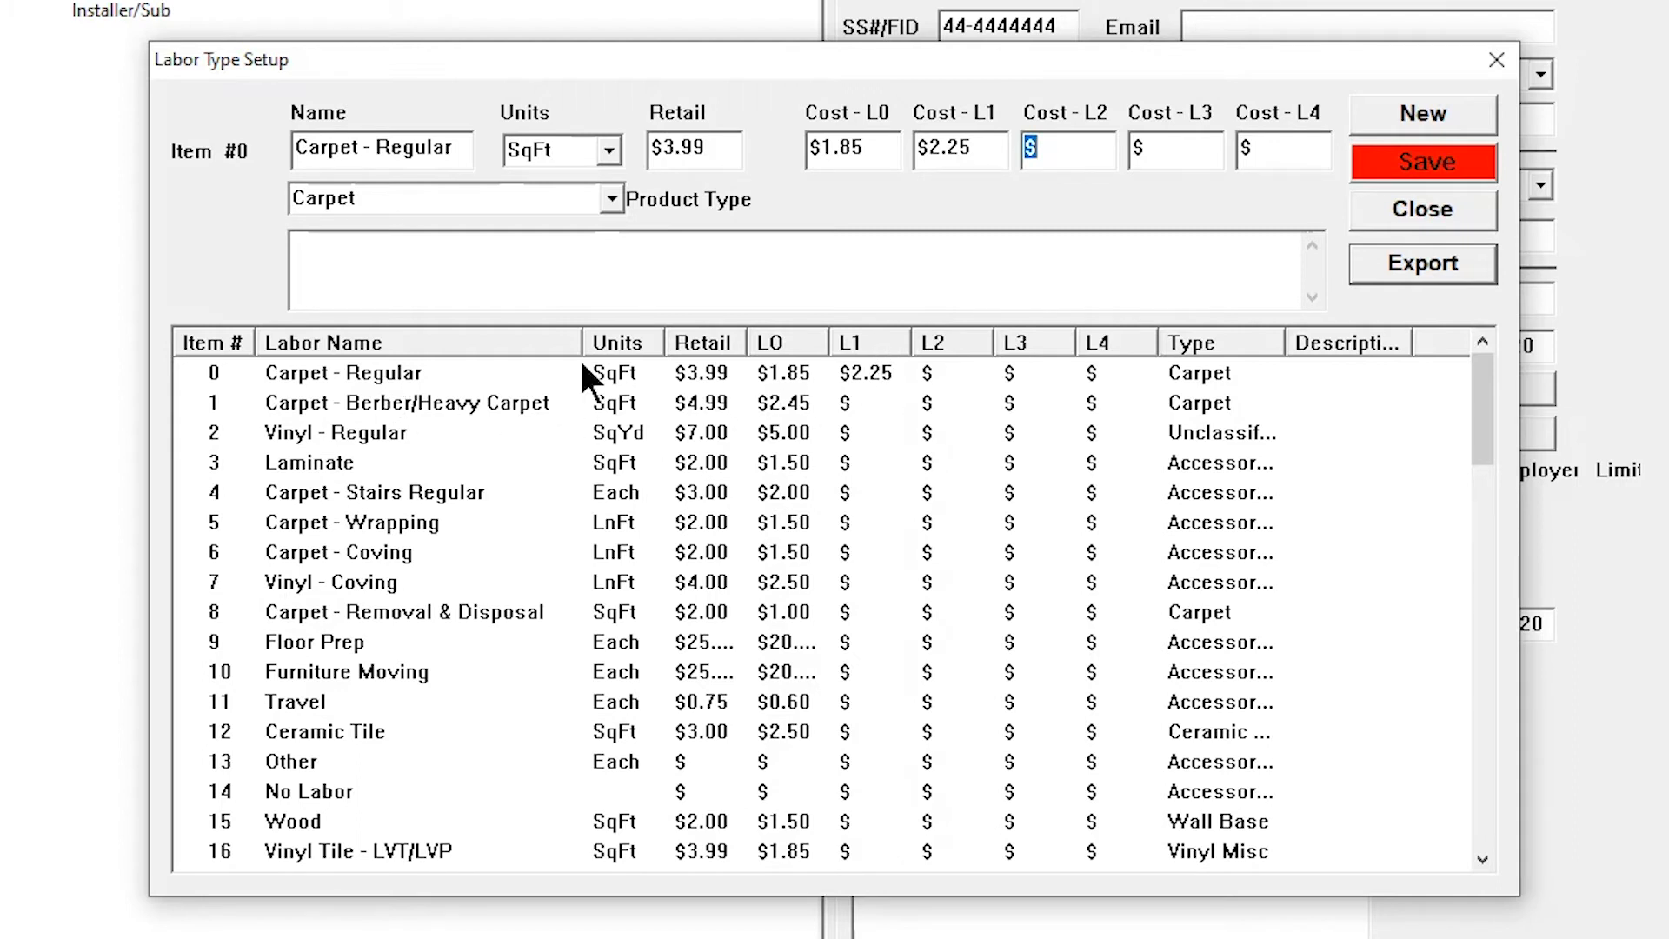
Try to rename the No Labor item as No Labor2, and close the labor type setup without saving
{"action": "left_click", "coordinate": [282, 787]}
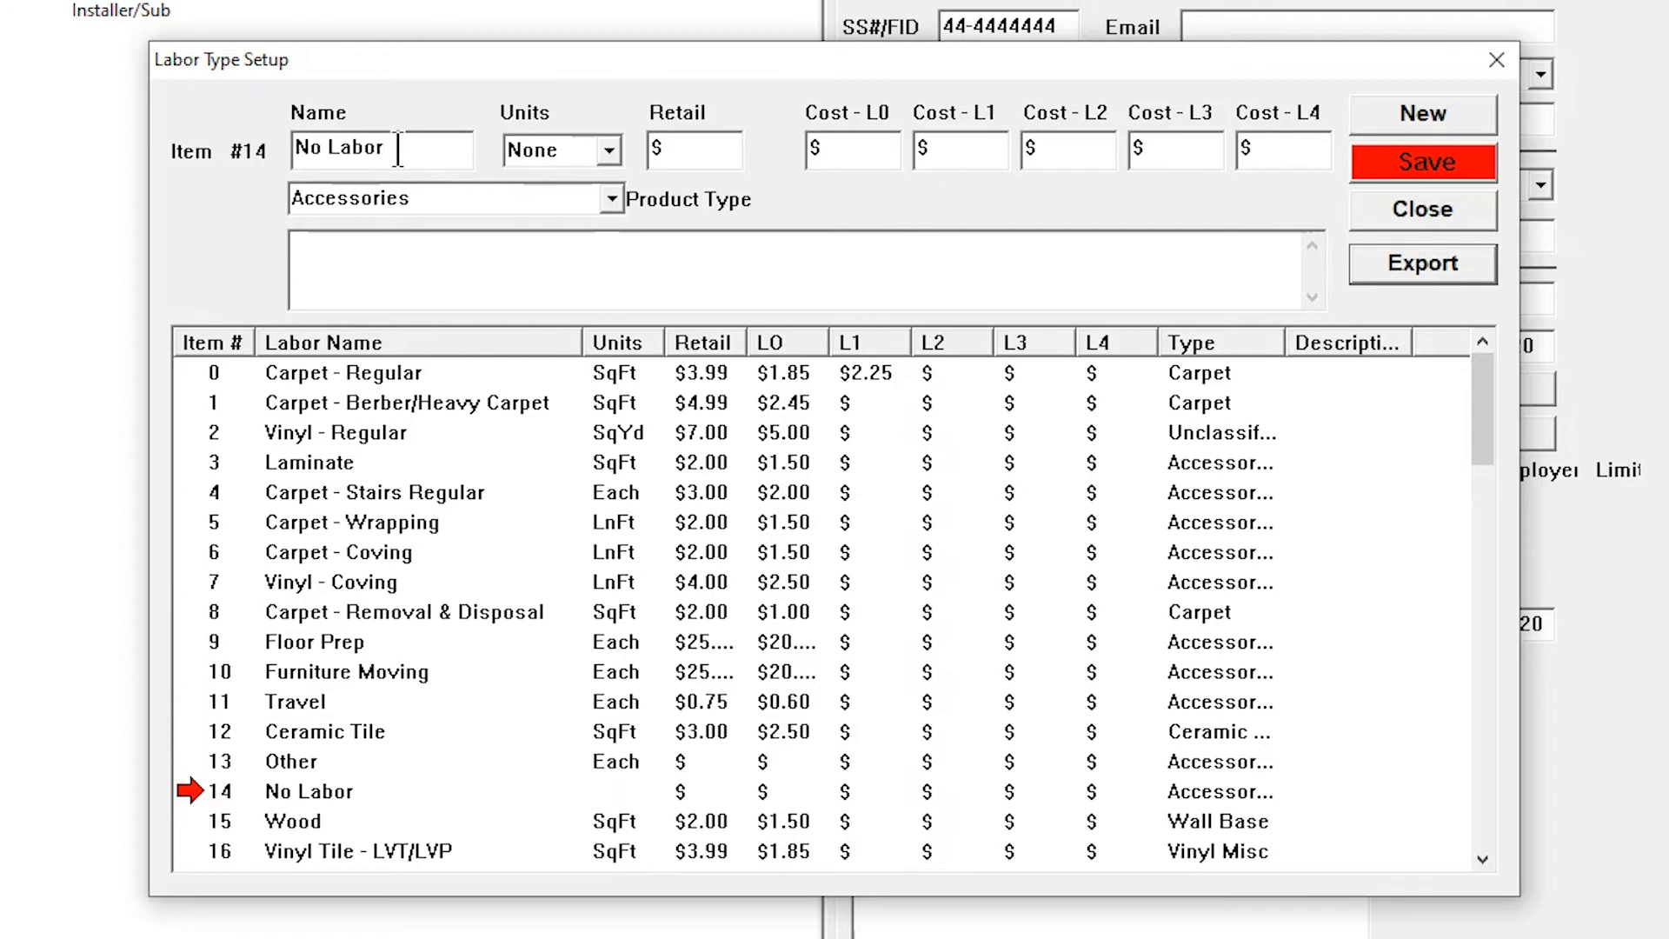
{"action": "type", "text": "2"}
{"action": "key", "text": "Return"}
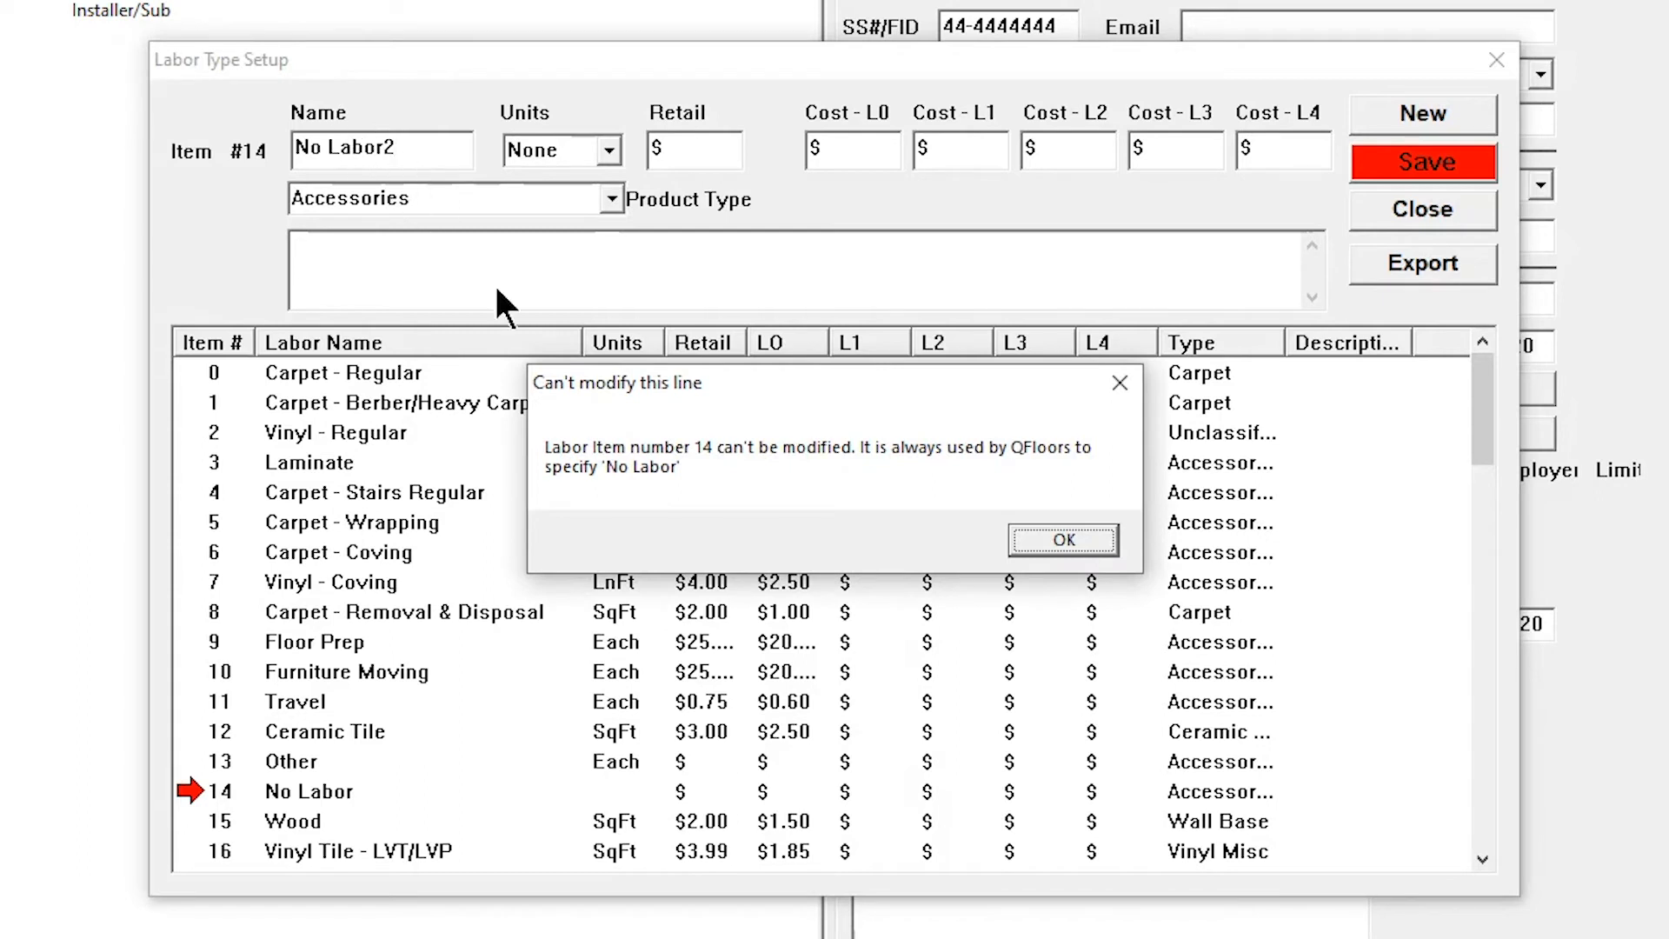
{"action": "left_click", "coordinate": [1097, 541]}
{"action": "left_click", "coordinate": [1425, 209]}
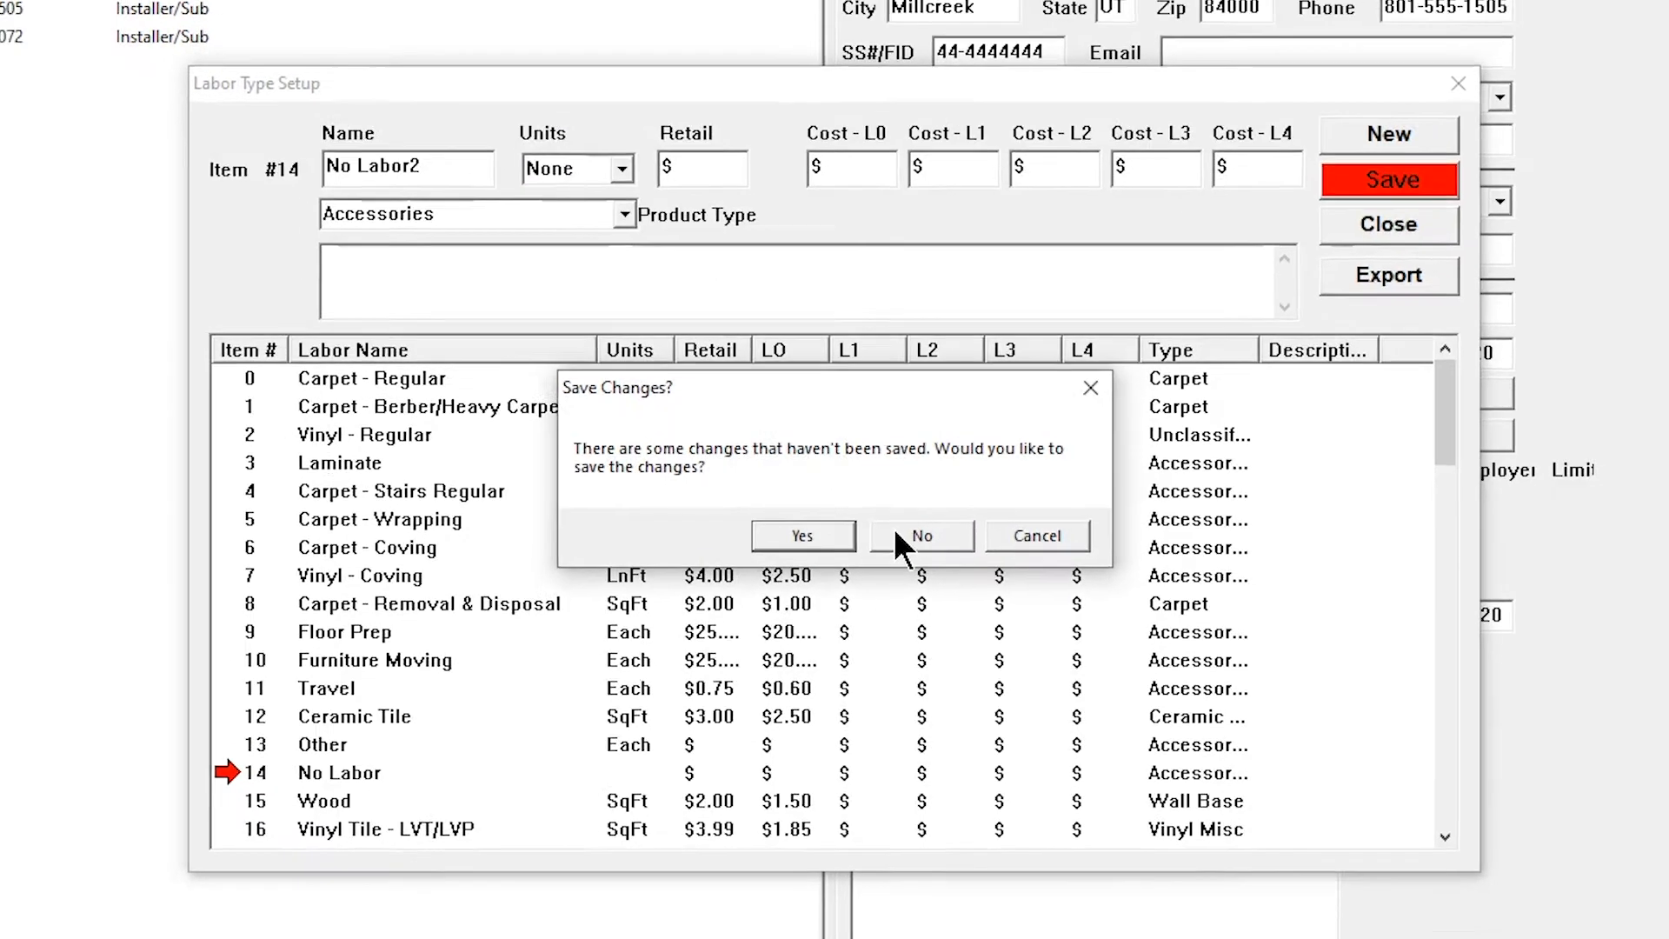
{"action": "left_click", "coordinate": [900, 534]}
In the sales view, try to enter Tearout as the labor type on line 2 of the open sale
{"action": "left_click", "coordinate": [451, 64]}
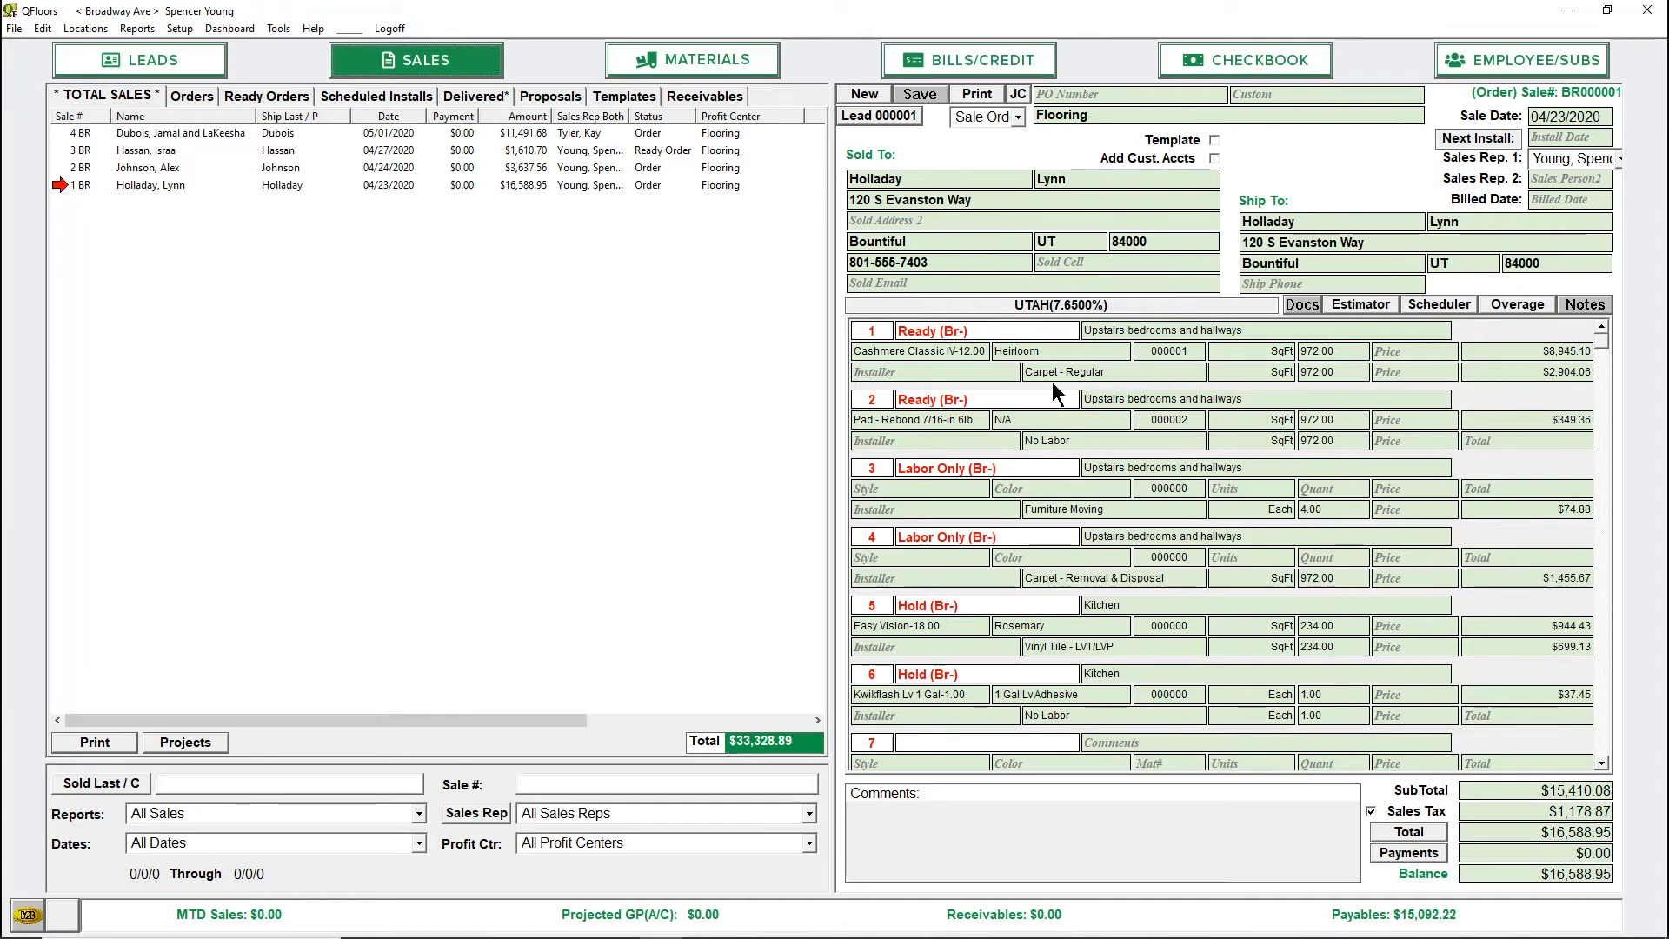
{"action": "left_click", "coordinate": [1078, 442]}
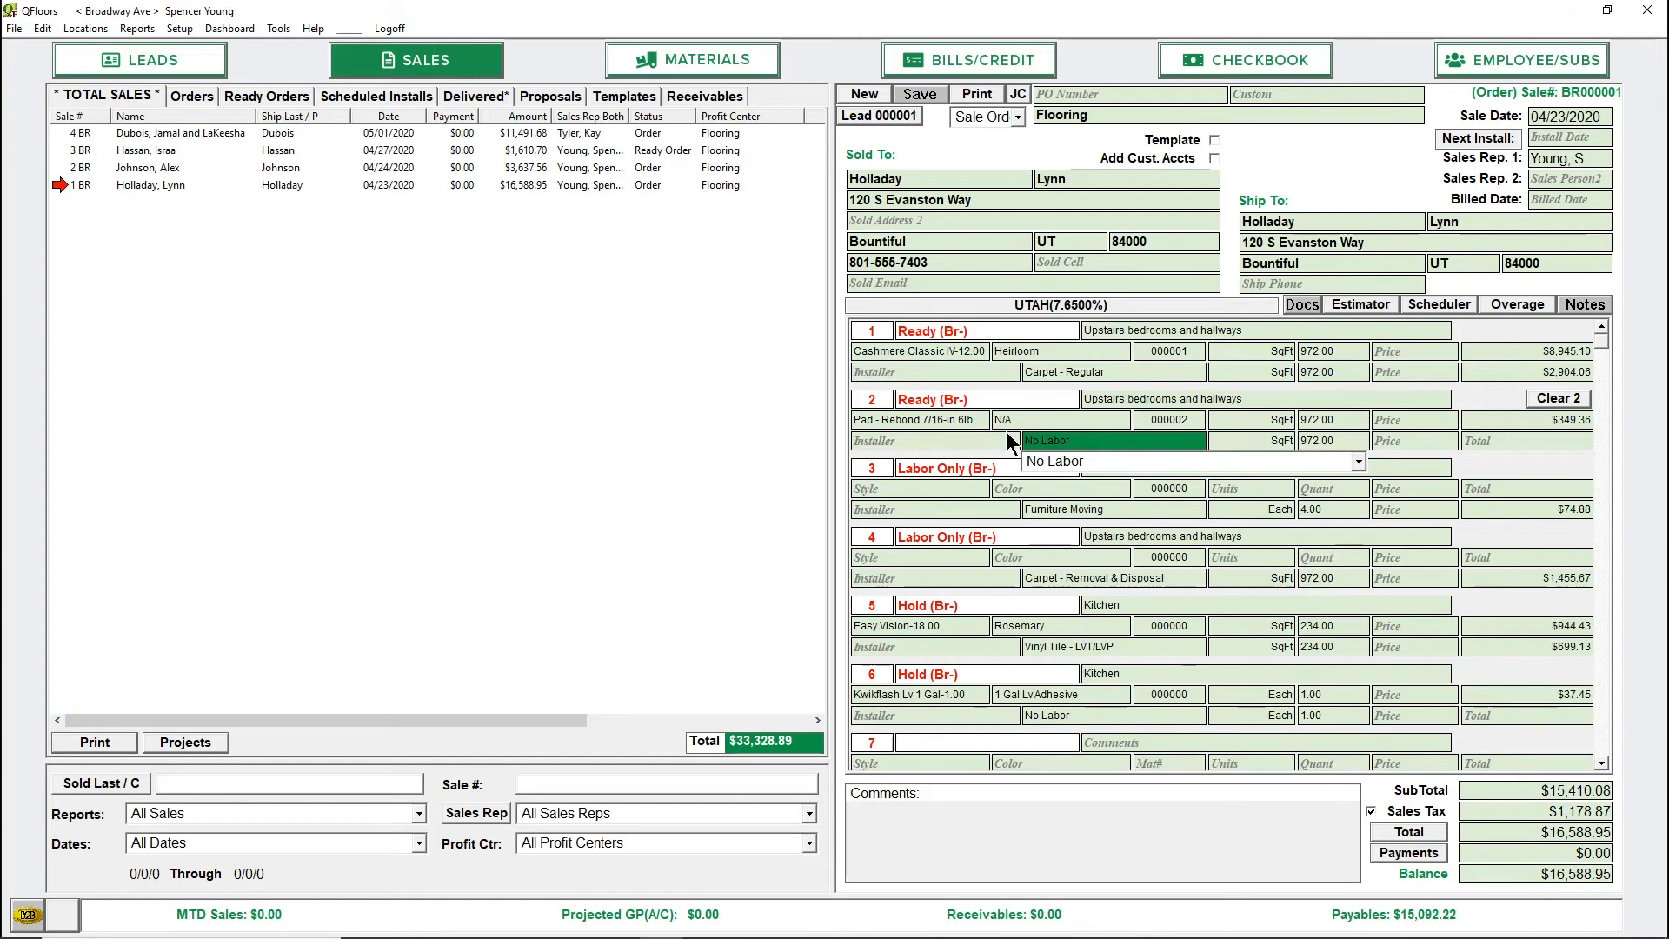
{"action": "double_click", "coordinate": [1105, 460]}
{"action": "key", "text": "BackSpace"}
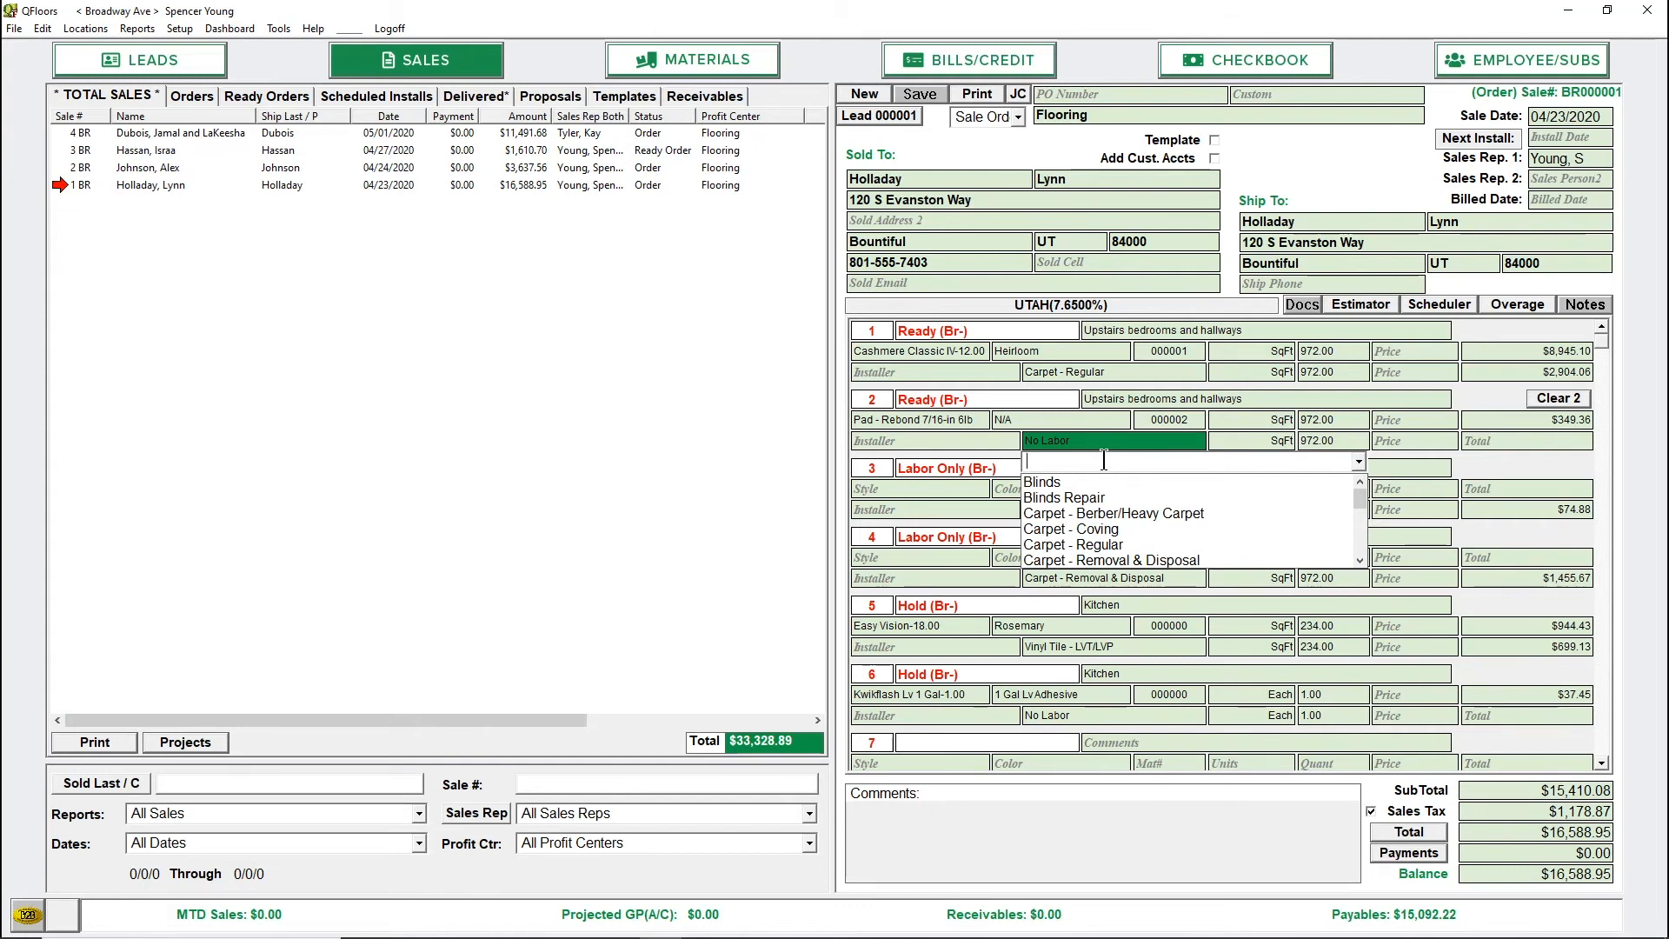
{"action": "type", "text": "Tear"}
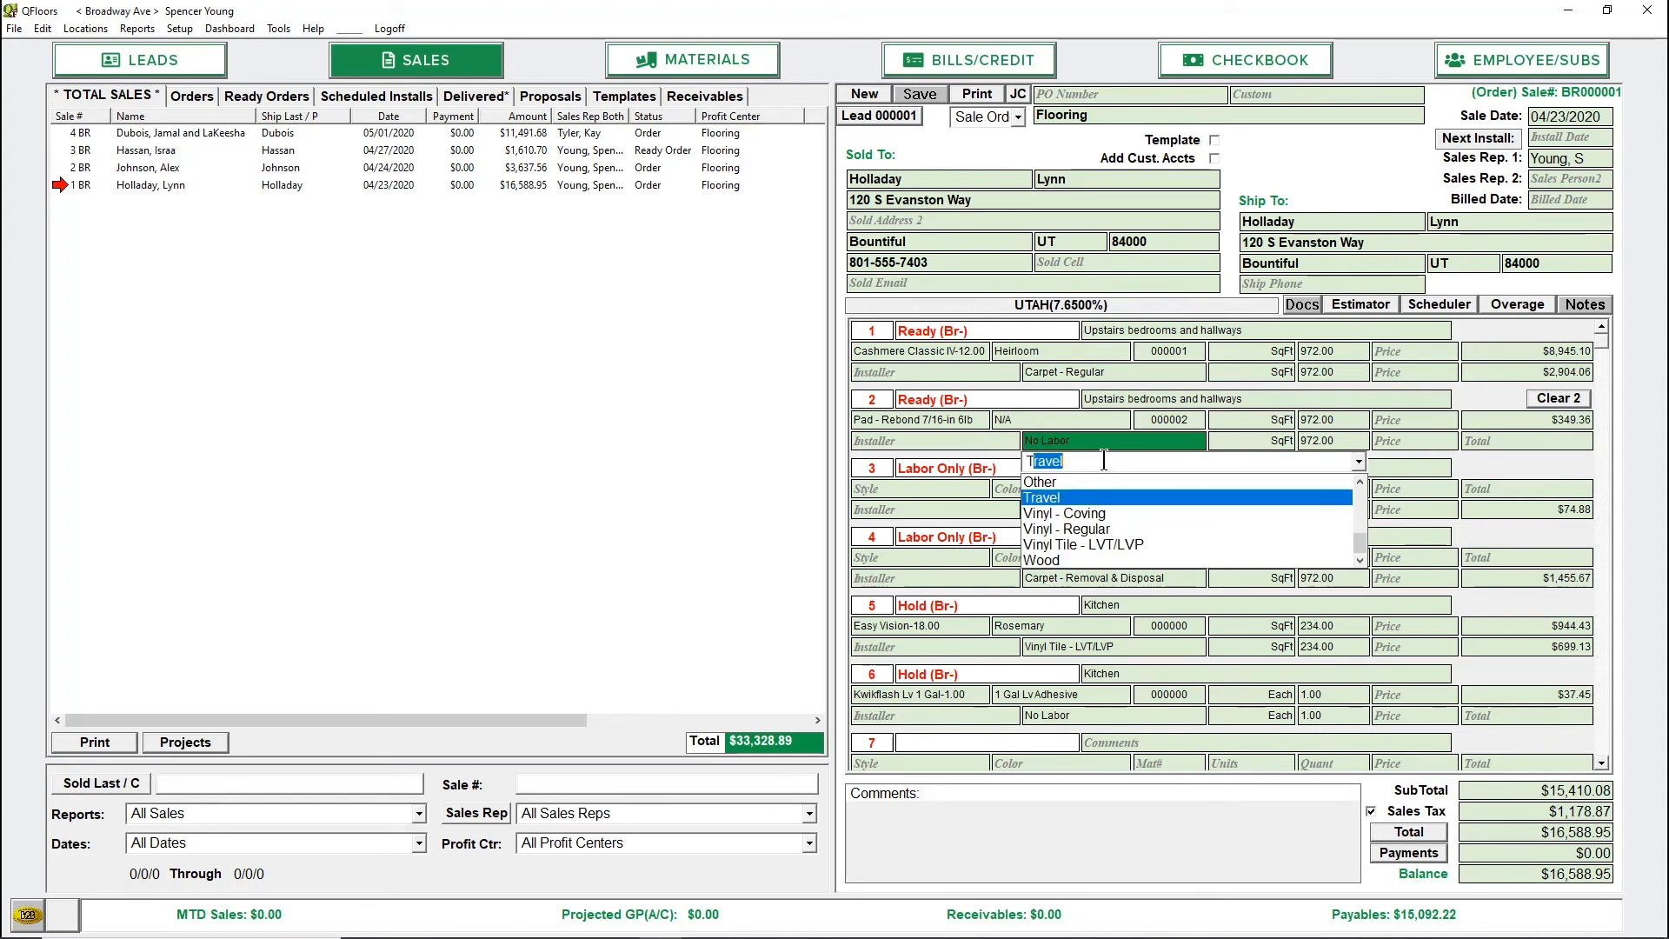
{"action": "type", "text": "out"}
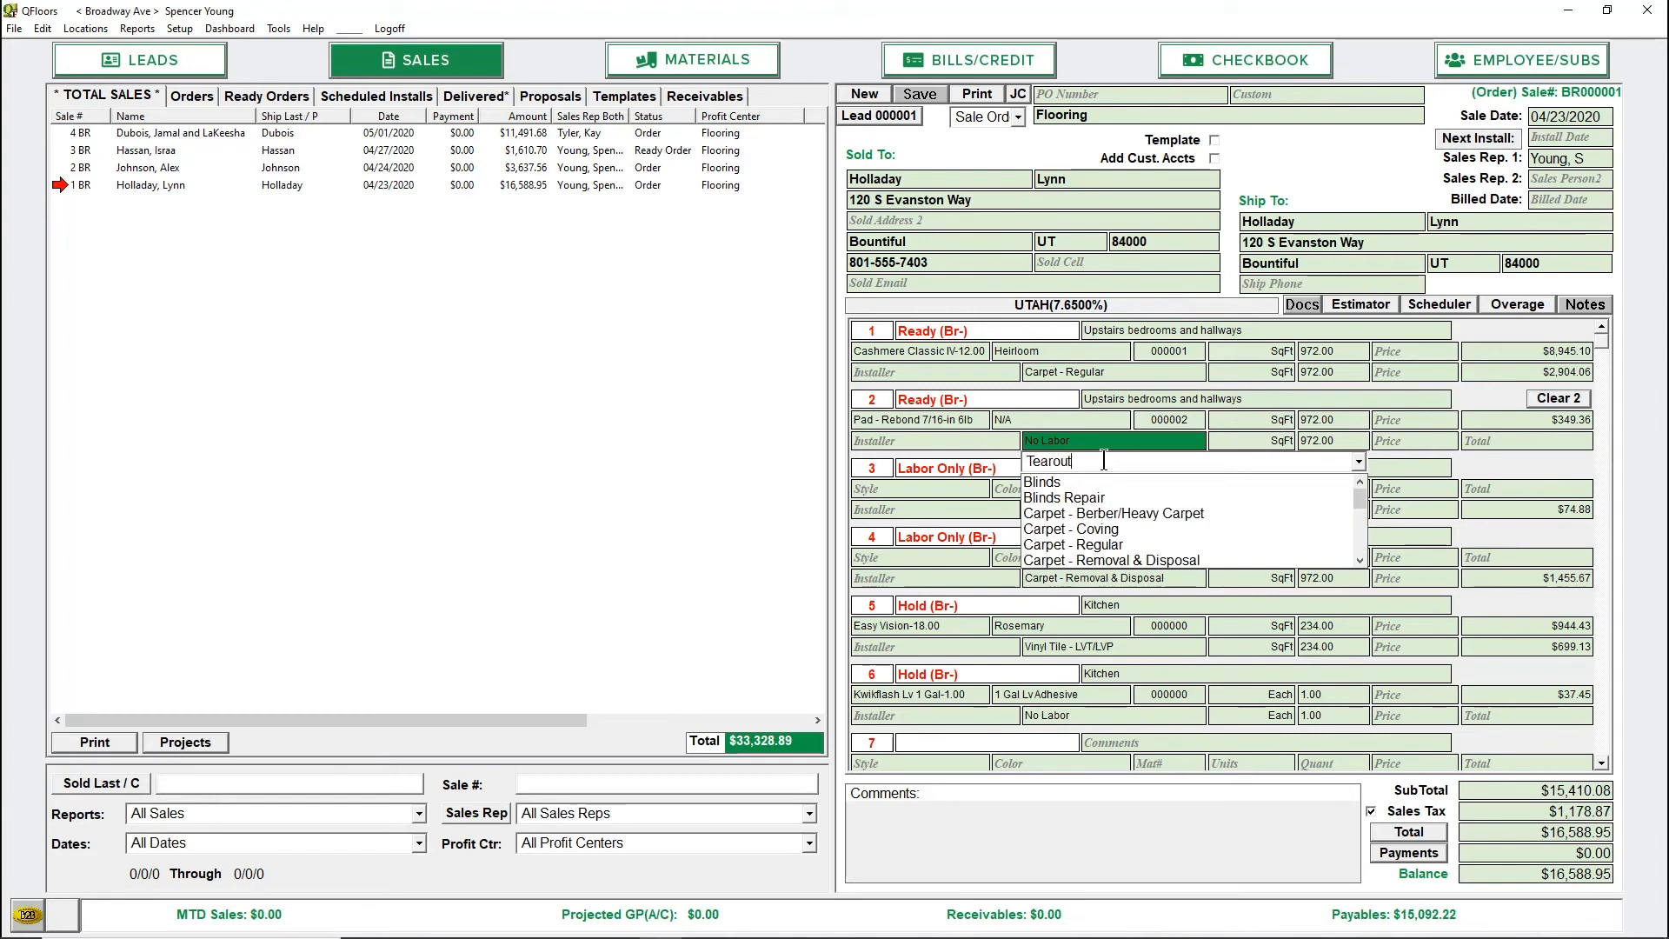
{"action": "key", "text": "Tab"}
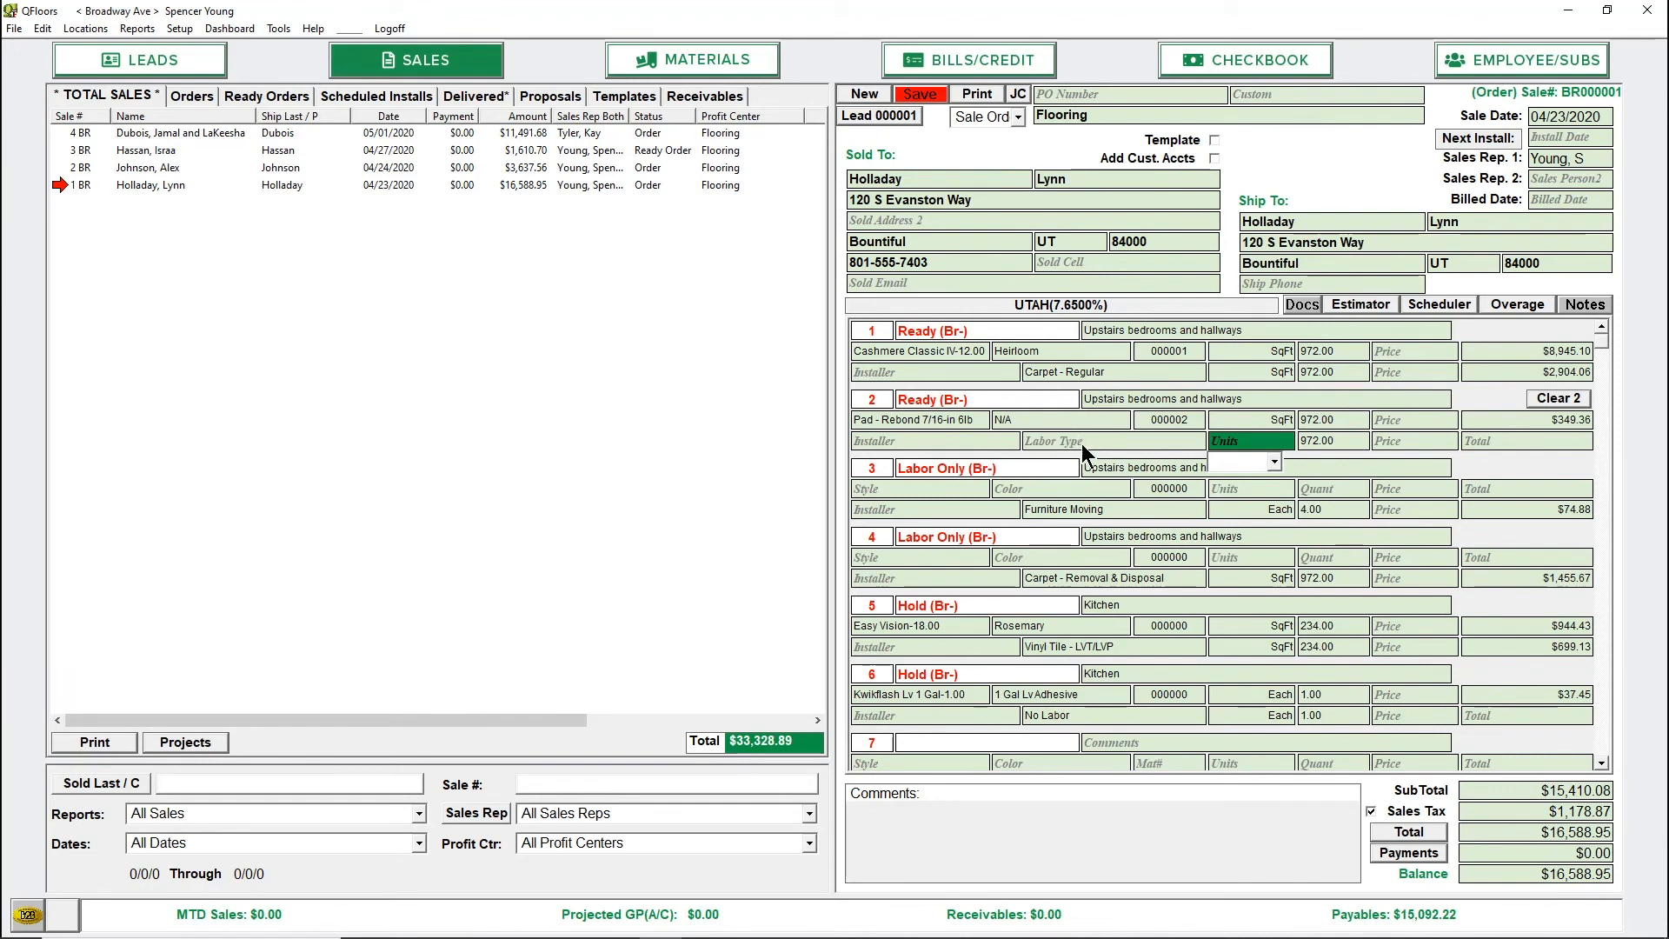
List the available labor types for line 2 of the sale and search them for "Car"
{"action": "left_click", "coordinate": [1076, 435]}
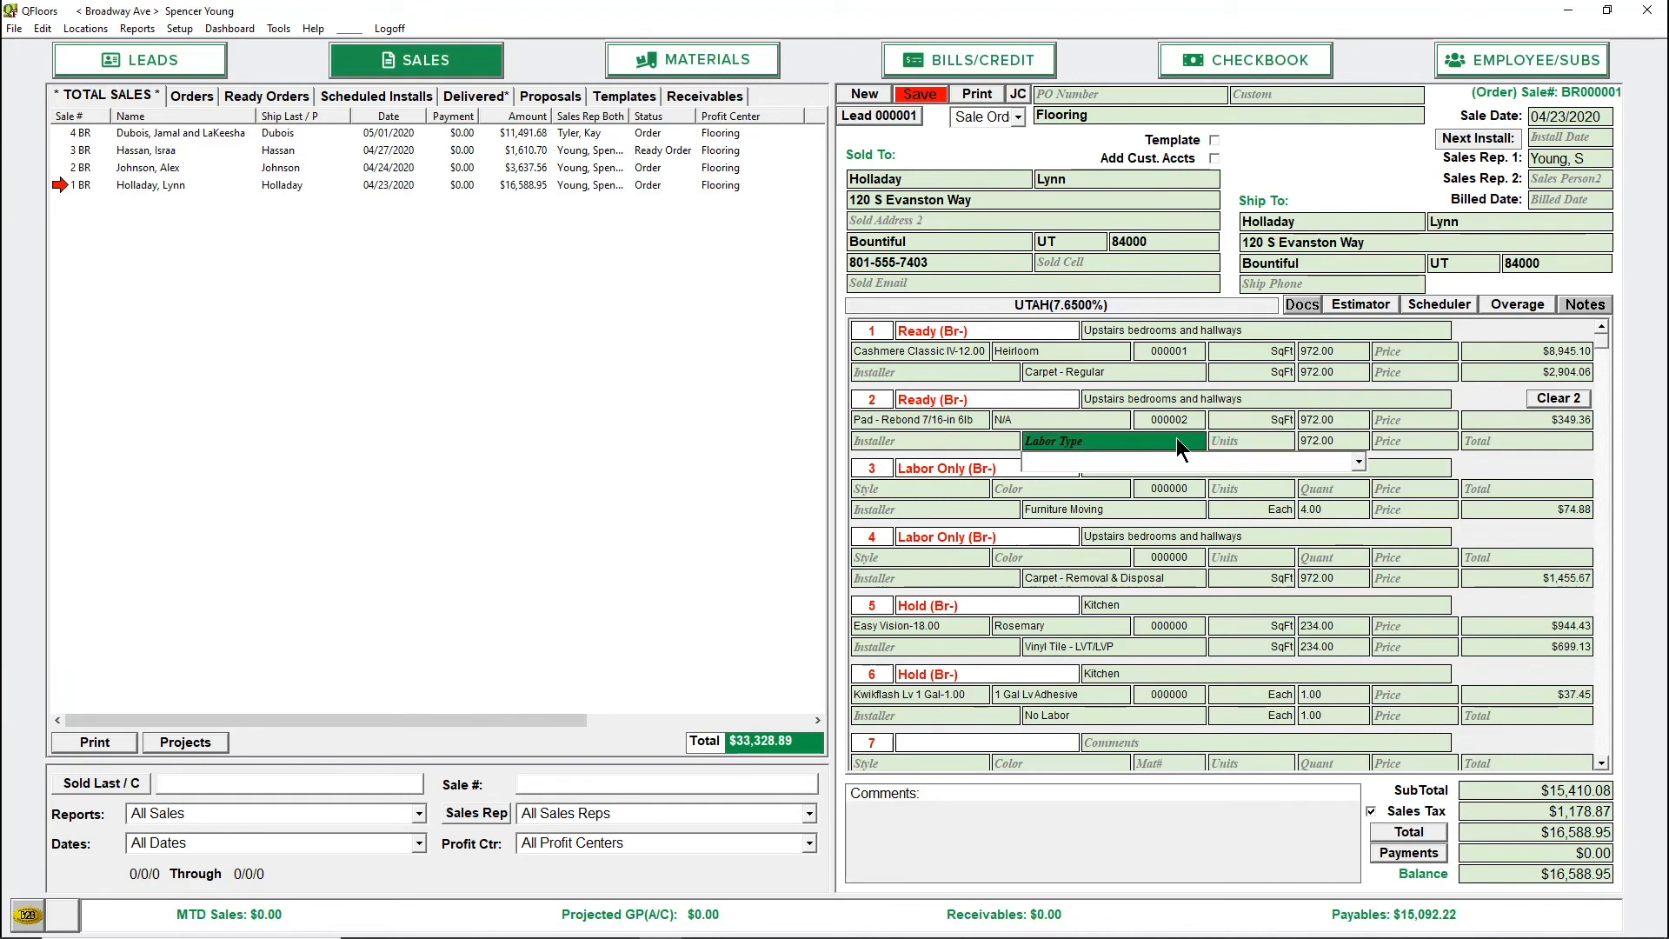
{"action": "left_click", "coordinate": [1359, 463]}
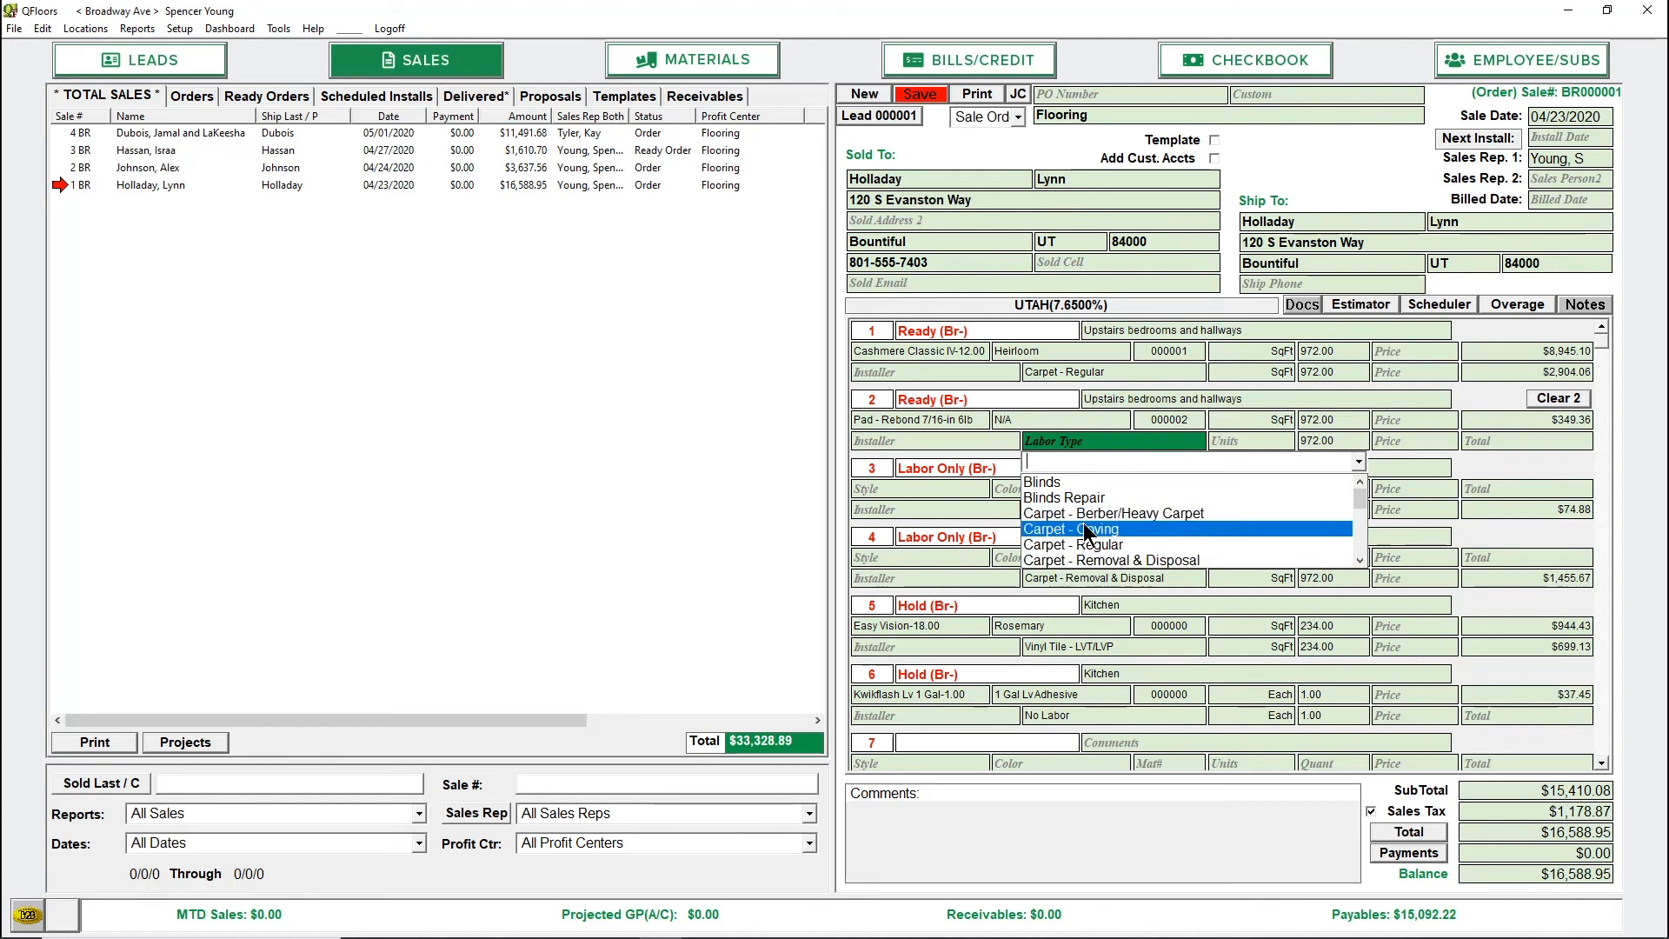
{"action": "left_click", "coordinate": [1052, 460]}
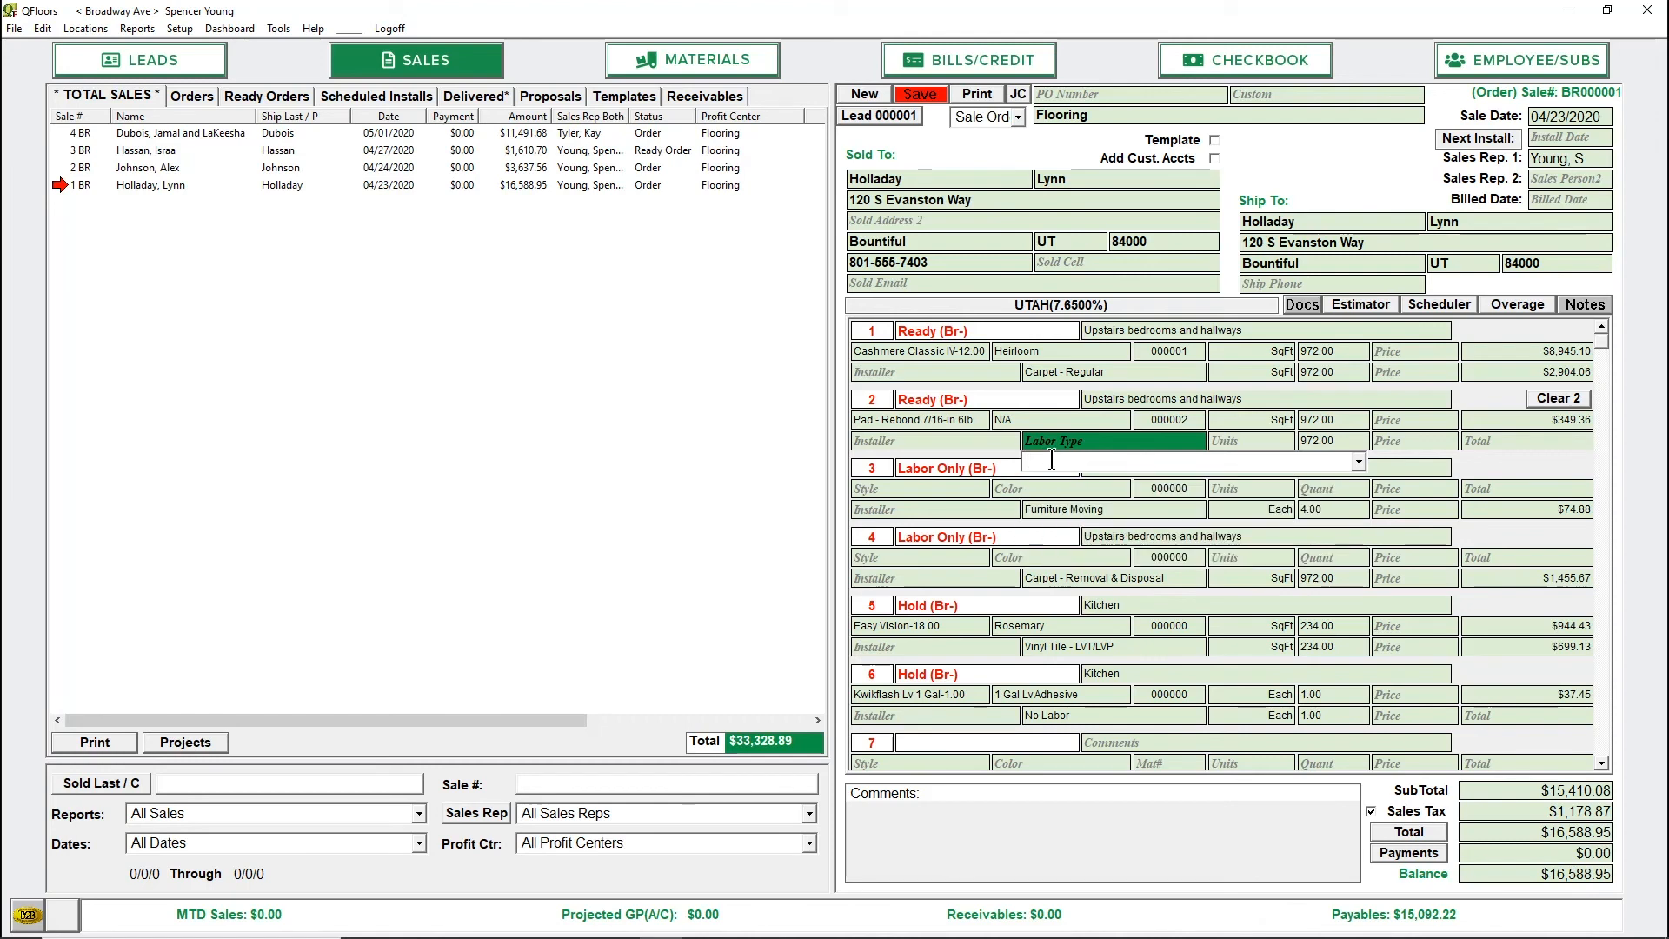
{"action": "type", "text": "Car"}
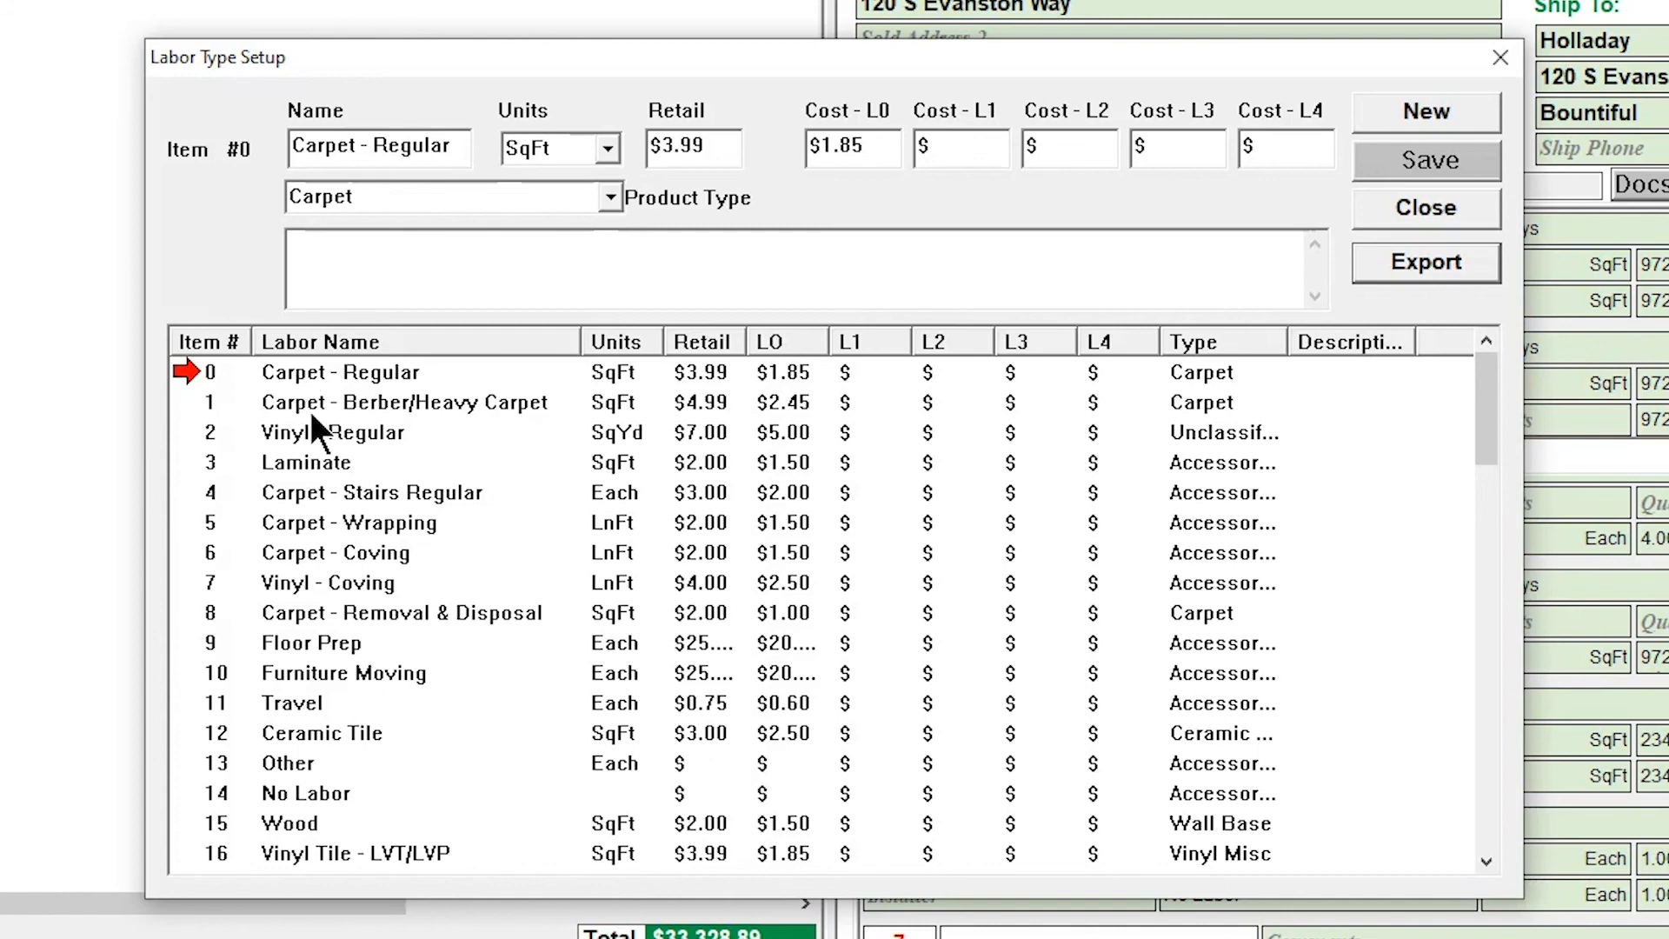
Select the Laminate item in the labor type setup
{"action": "left_click", "coordinate": [321, 459]}
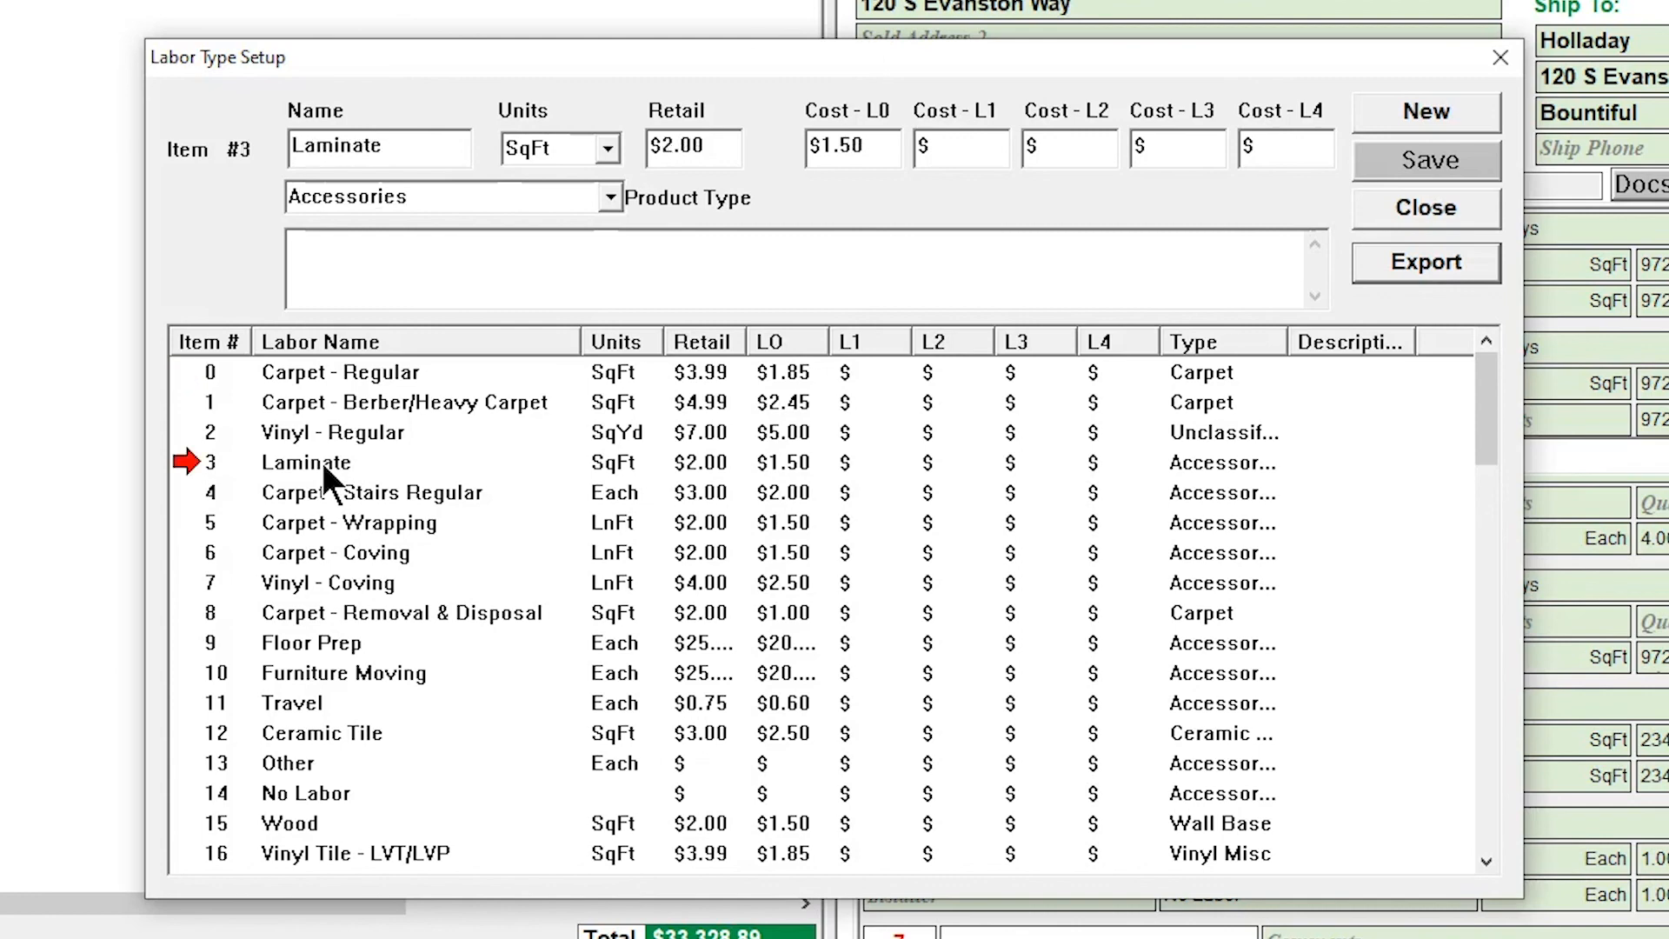